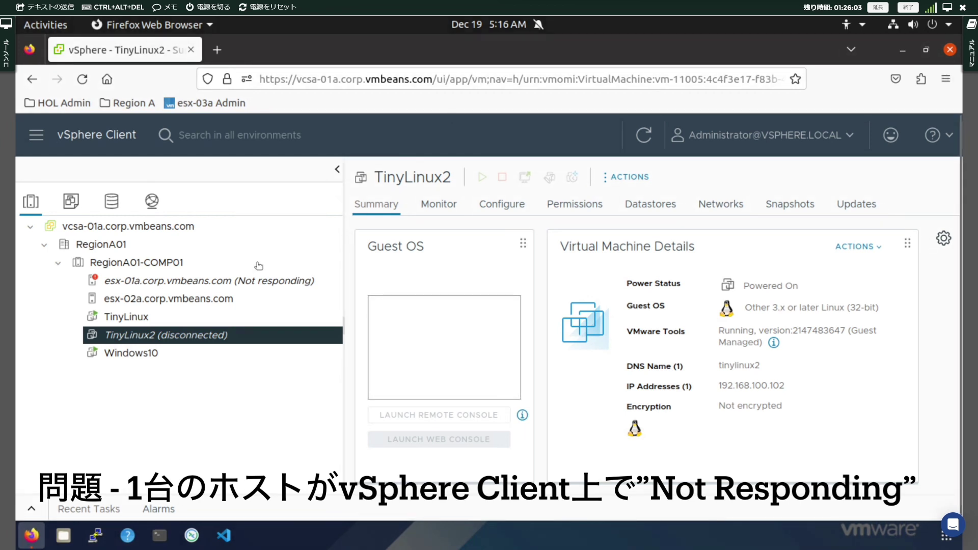
# Open the Summary of not-responding host esx-01a.corp.vmbeans.com and widen its details pane
pyautogui.click(257, 281)
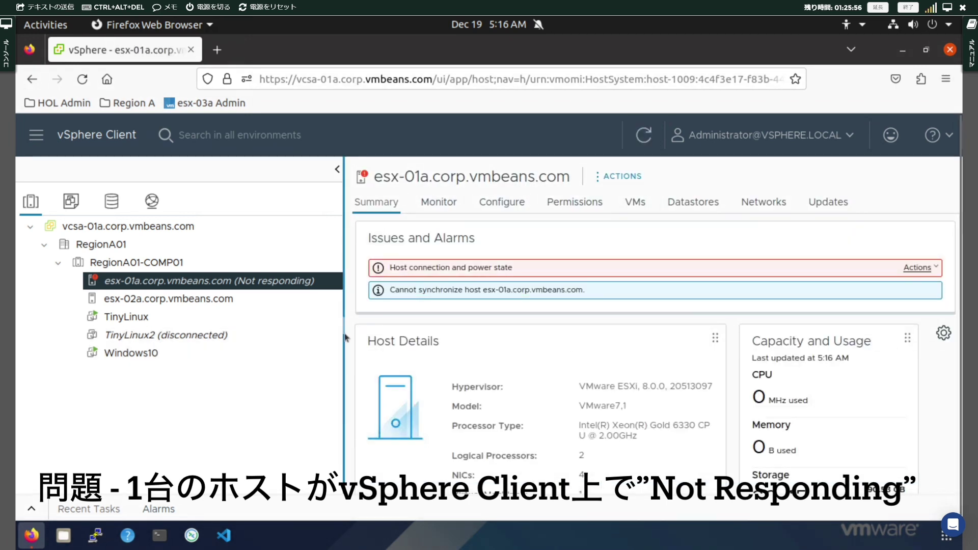
pyautogui.moveTo(344, 336); pyautogui.dragTo(322, 328)
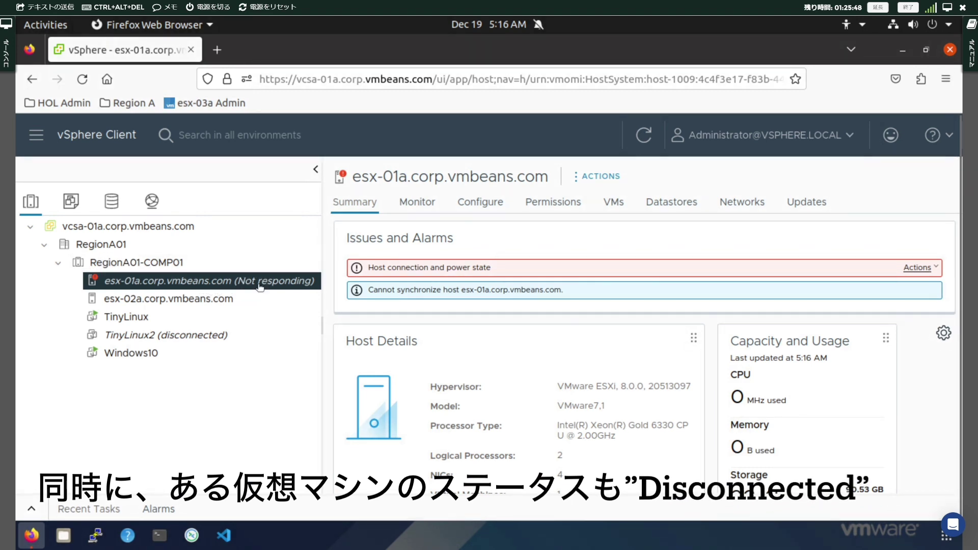
# Check TinyLinux2's IP address 192.168.100.102, then return to esx-01a's Summary
pyautogui.click(220, 336)
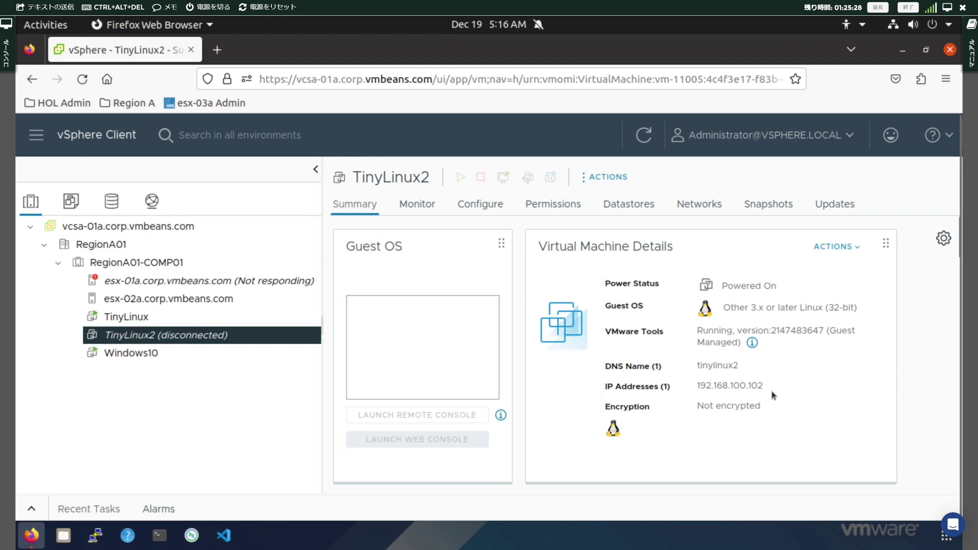
pyautogui.moveTo(764, 385); pyautogui.dragTo(697, 385)
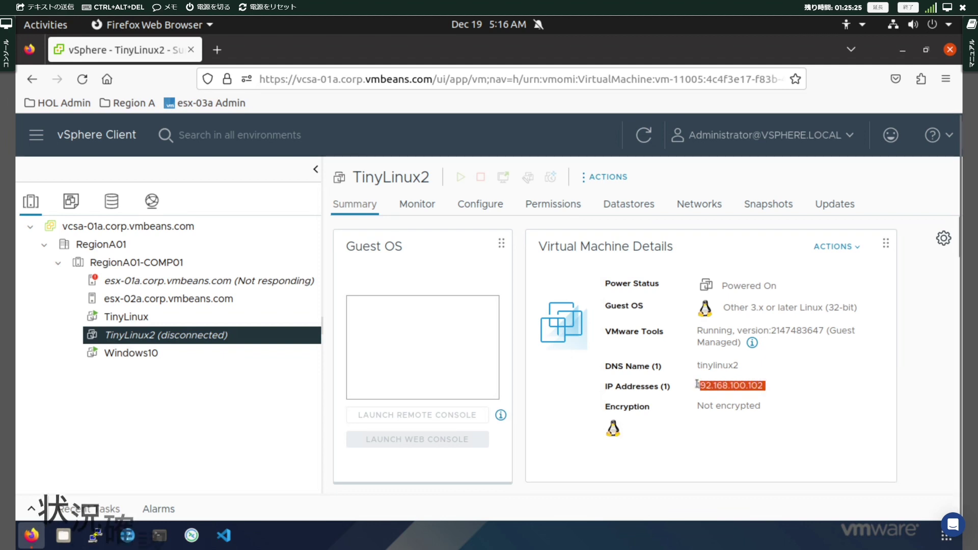
pyautogui.click(701, 417)
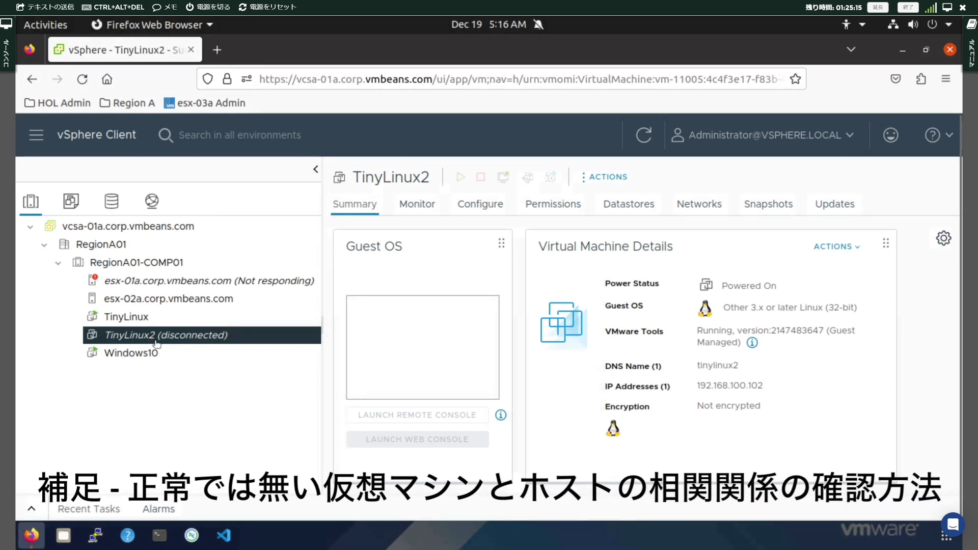
pyautogui.click(219, 283)
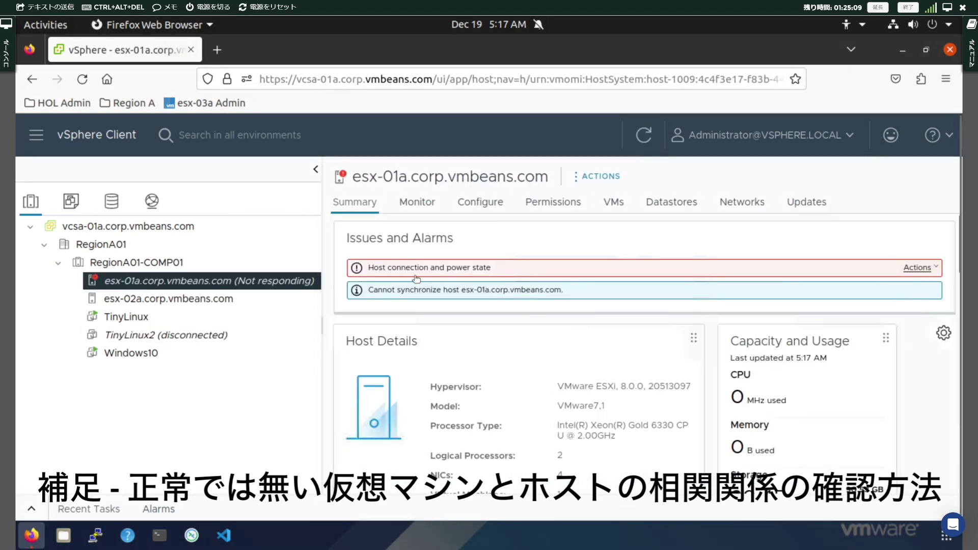
# List esx-01a's VMs to confirm only TinyLinux2, then reopen TinyLinux2's Summary
pyautogui.click(614, 202)
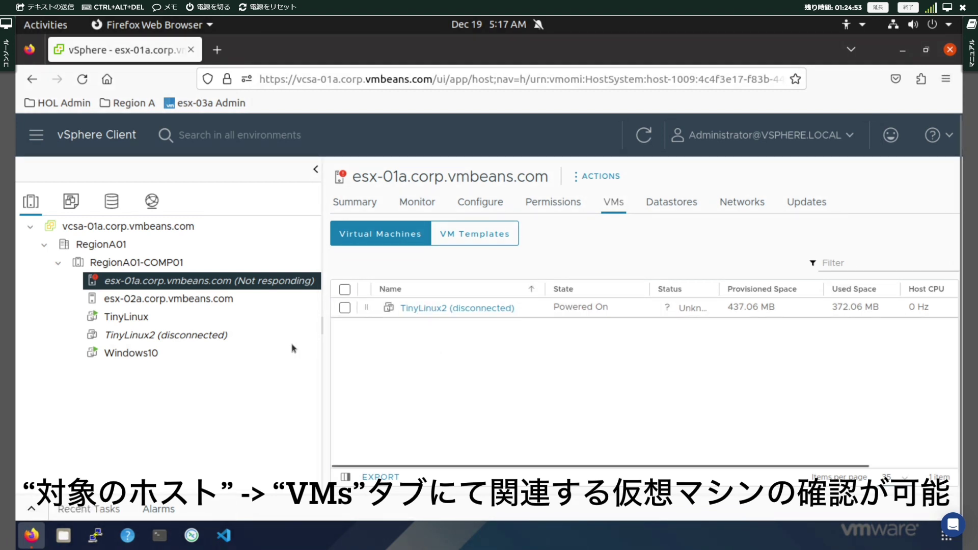
pyautogui.click(221, 338)
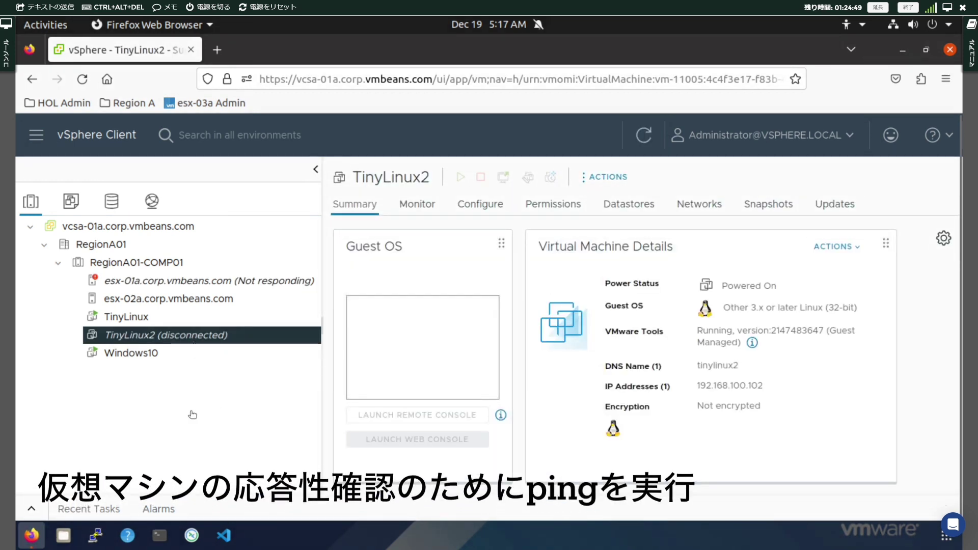
pyautogui.click(160, 535)
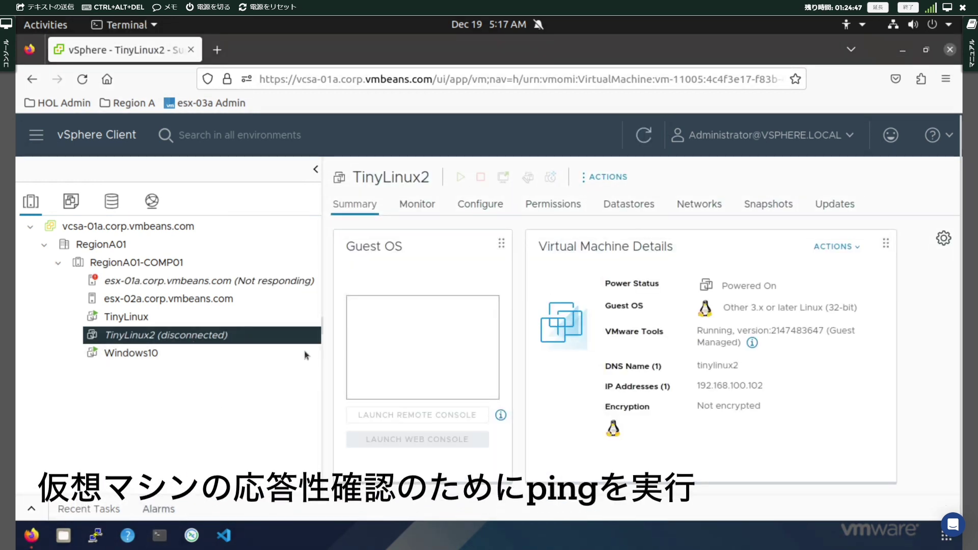
# Ping TinyLinux2 at 192.168.100.102 and keep the ping running instead of closing the terminal
pyautogui.write('ping')
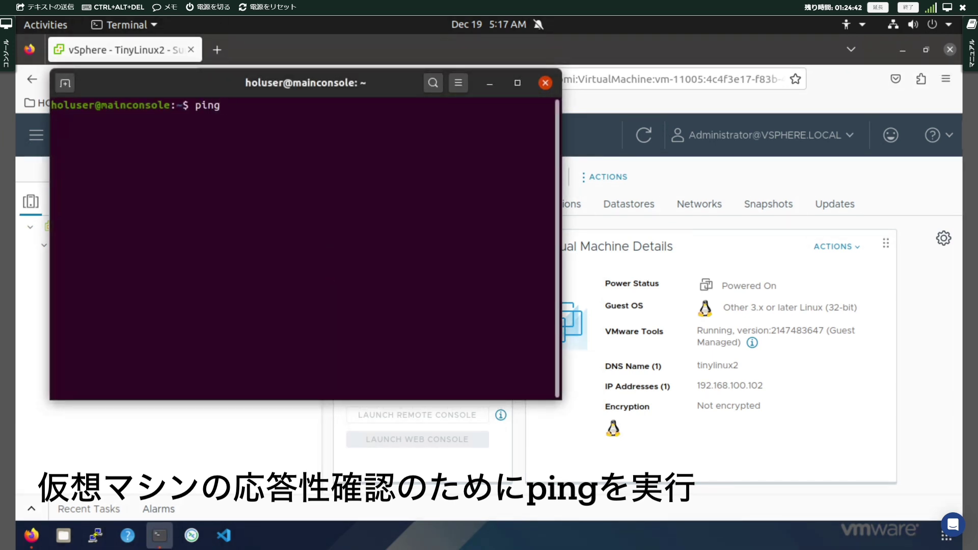
pyautogui.write(' 192.168')
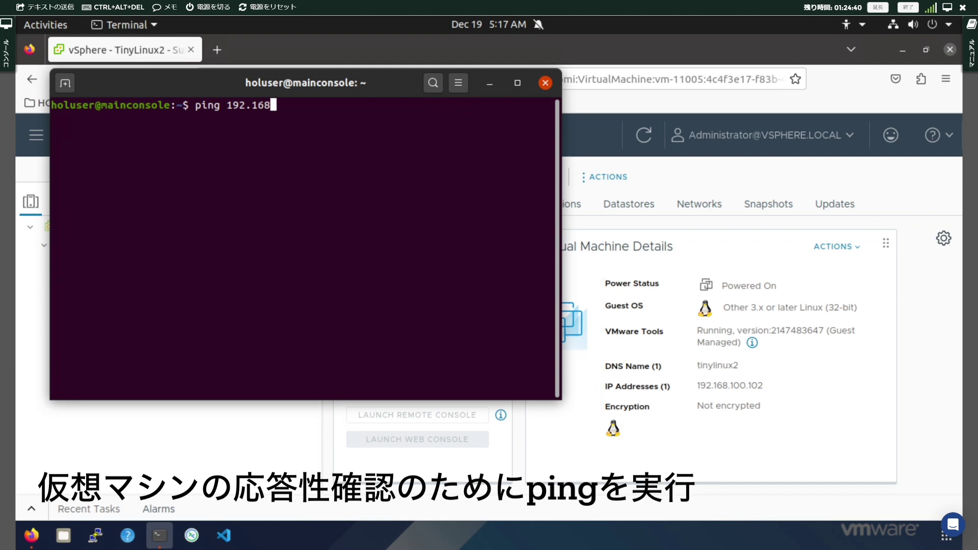
pyautogui.write('.100.102')
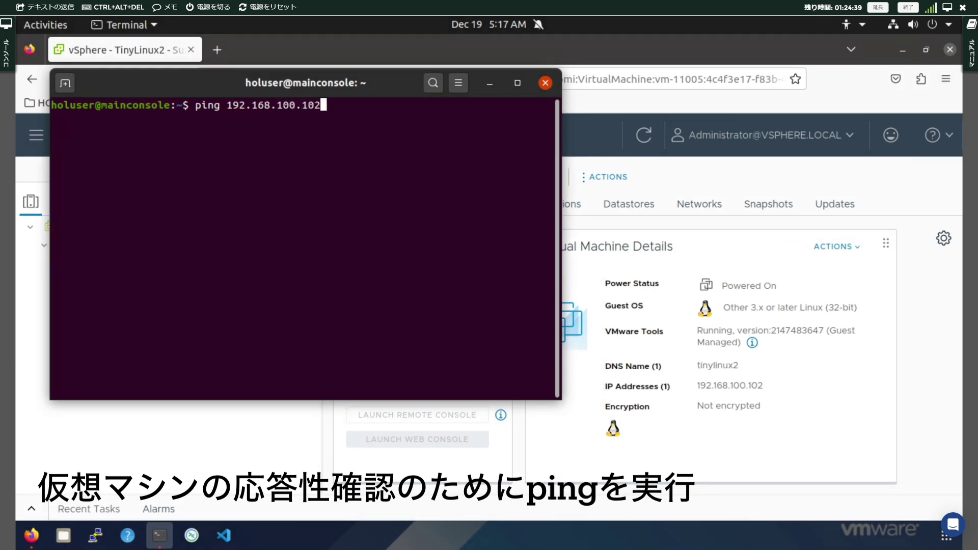
pyautogui.press('Return')
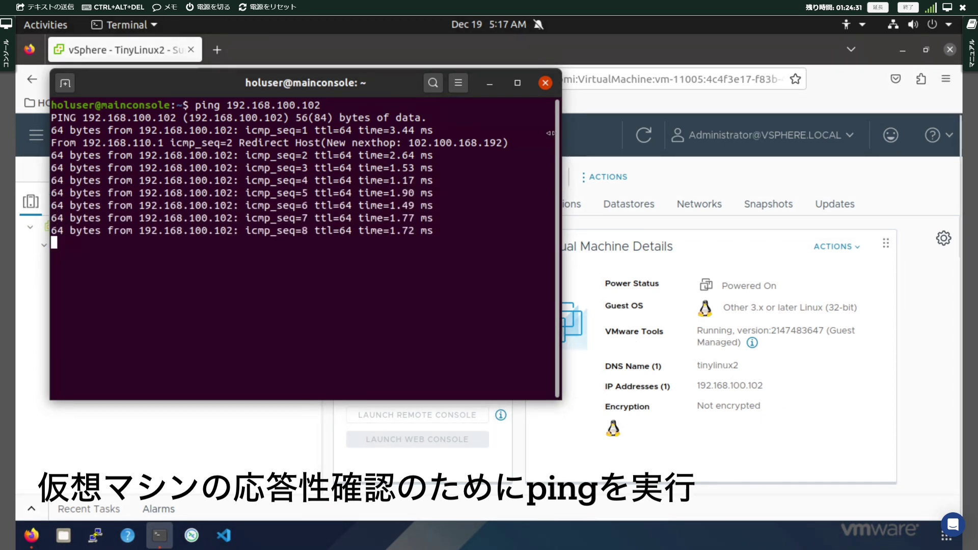
pyautogui.click(546, 83)
pyautogui.click(293, 280)
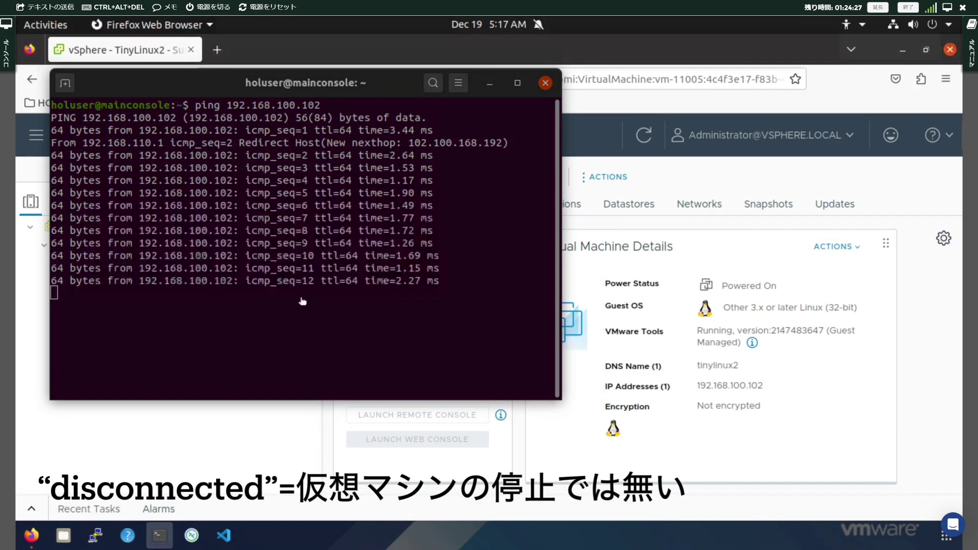
# Bring vSphere Client back in front, showing TinyLinux2 as Powered On
pyautogui.click(227, 414)
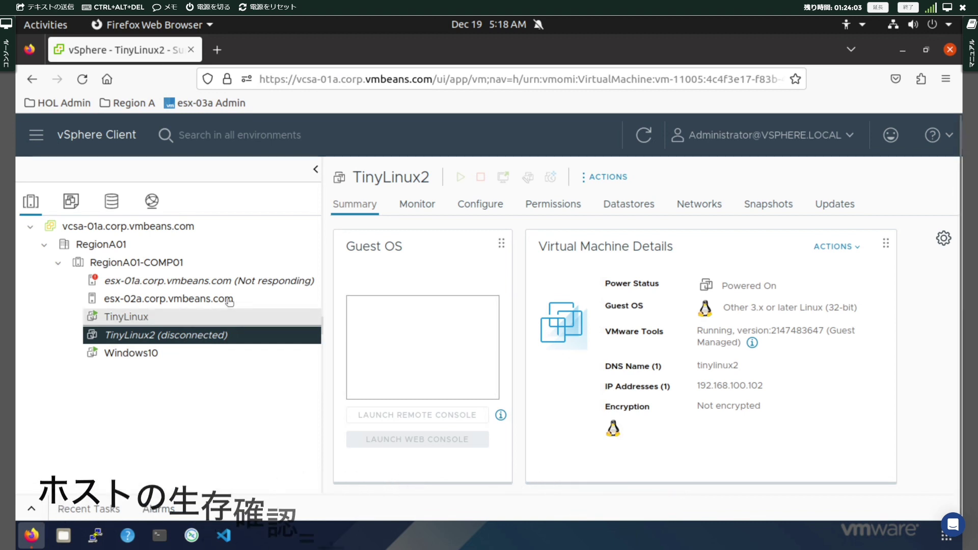
# Show esx-01a's VMkernel adapters with the IP column widened to reveal vmk0 at 192.168.110.51
pyautogui.click(251, 287)
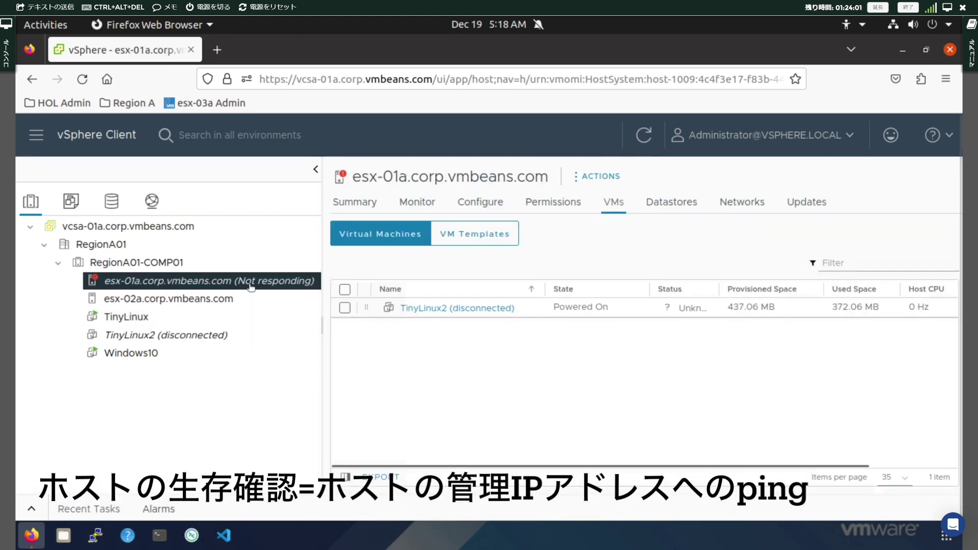
pyautogui.click(488, 209)
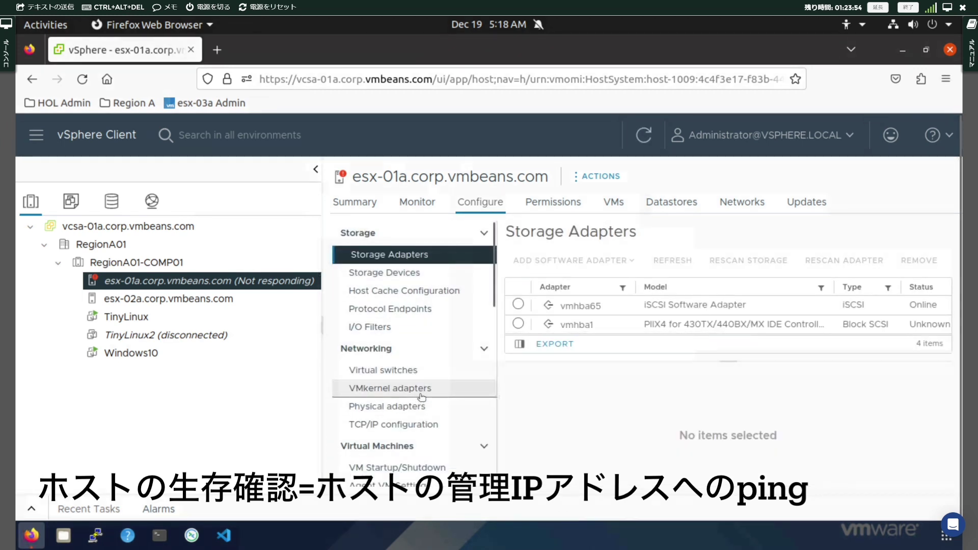
pyautogui.click(421, 396)
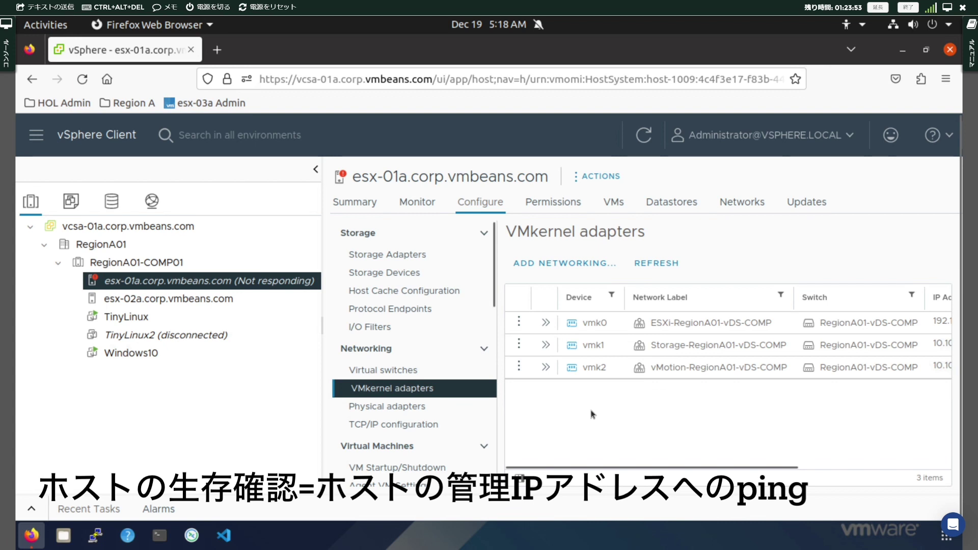
pyautogui.moveTo(322, 326); pyautogui.dragTo(255, 319)
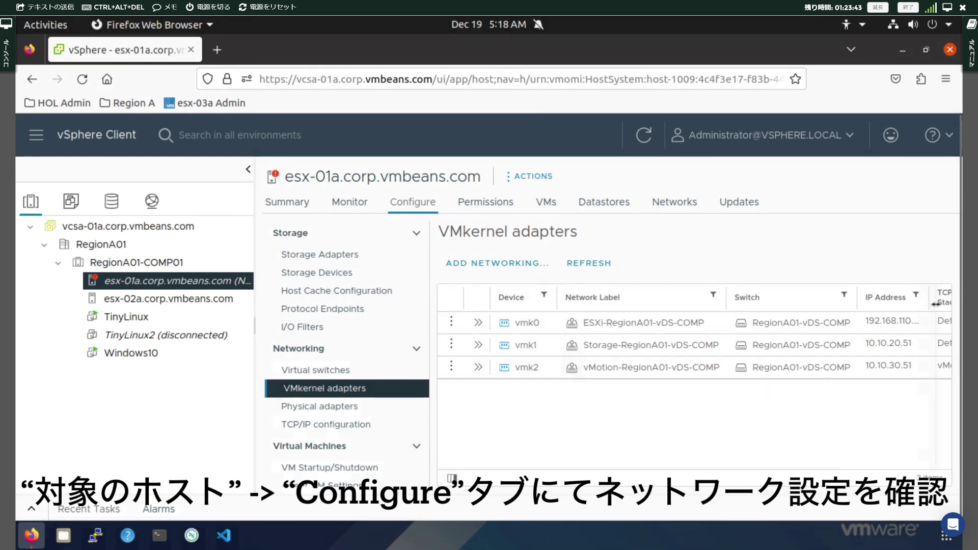
pyautogui.moveTo(930, 304); pyautogui.dragTo(937, 304)
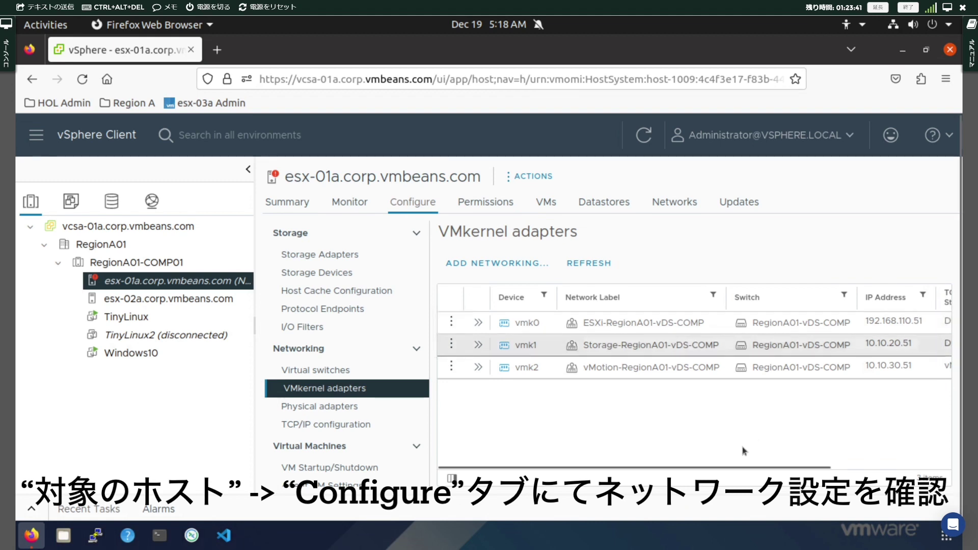
pyautogui.click(159, 535)
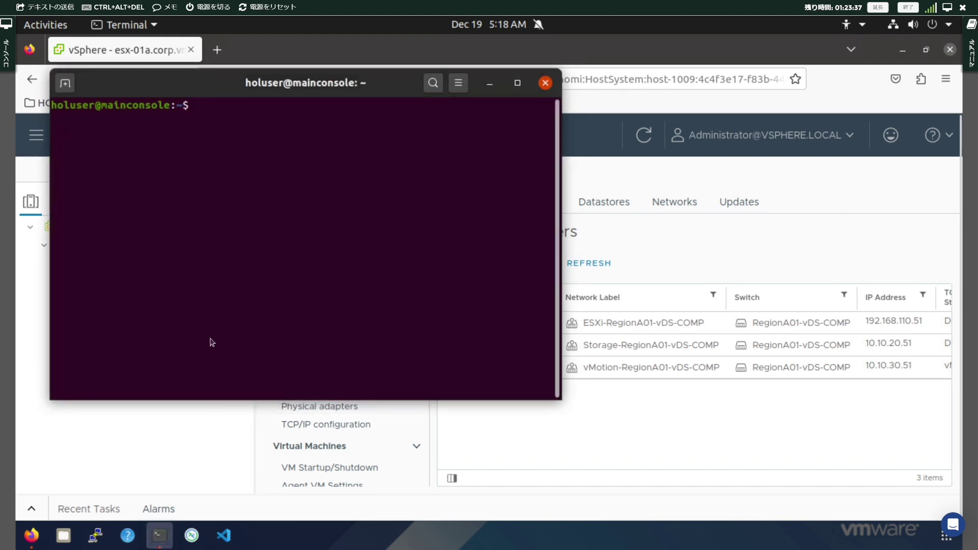
# Ping esx-01a's management address 192.168.110.51, then stop the ping and close the terminal
pyautogui.write('ping 192')
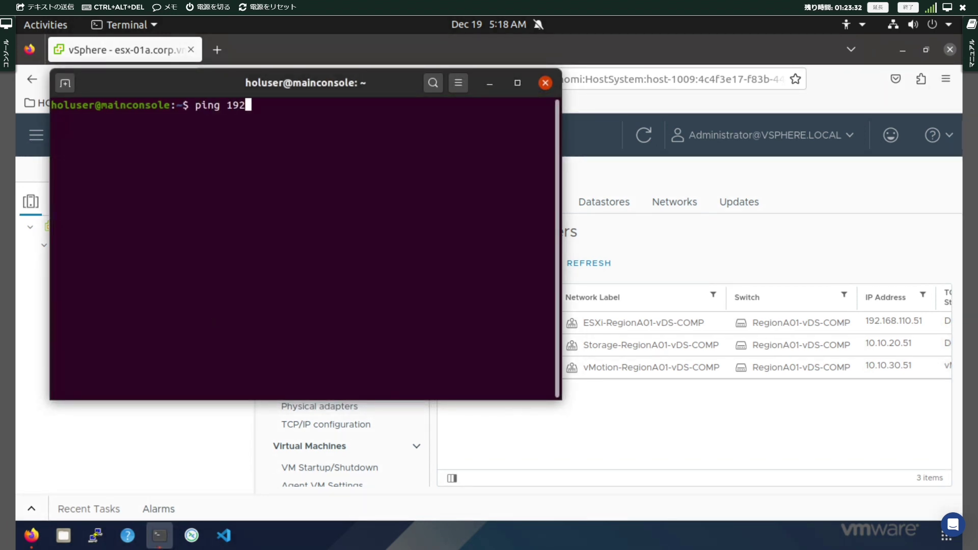
pyautogui.write('.168.1')
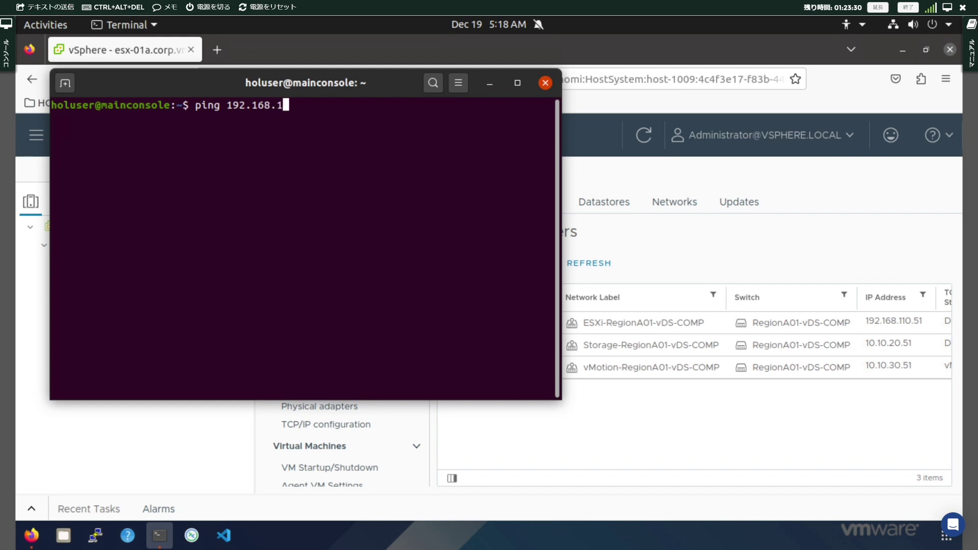
pyautogui.write('10.51')
pyautogui.press('Return')
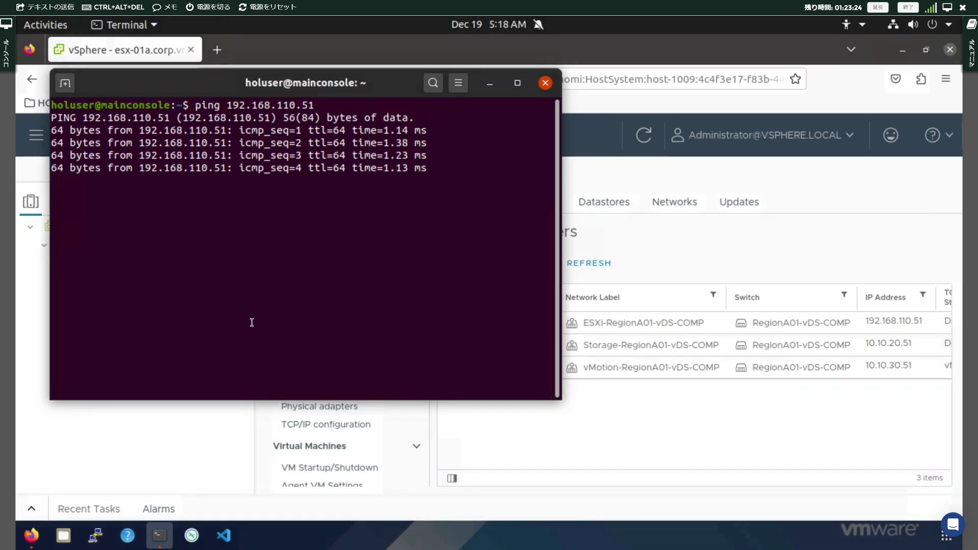
pyautogui.click(545, 83)
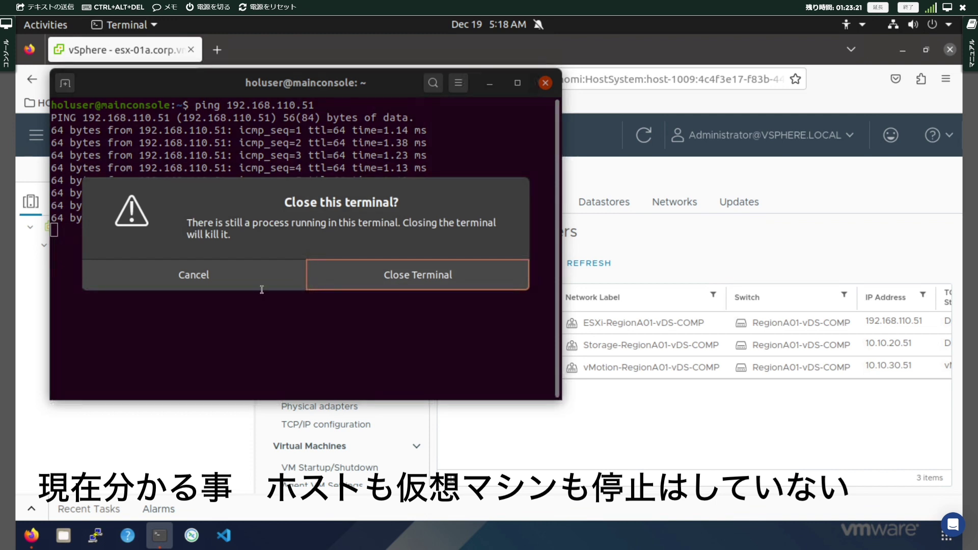
pyautogui.click(360, 286)
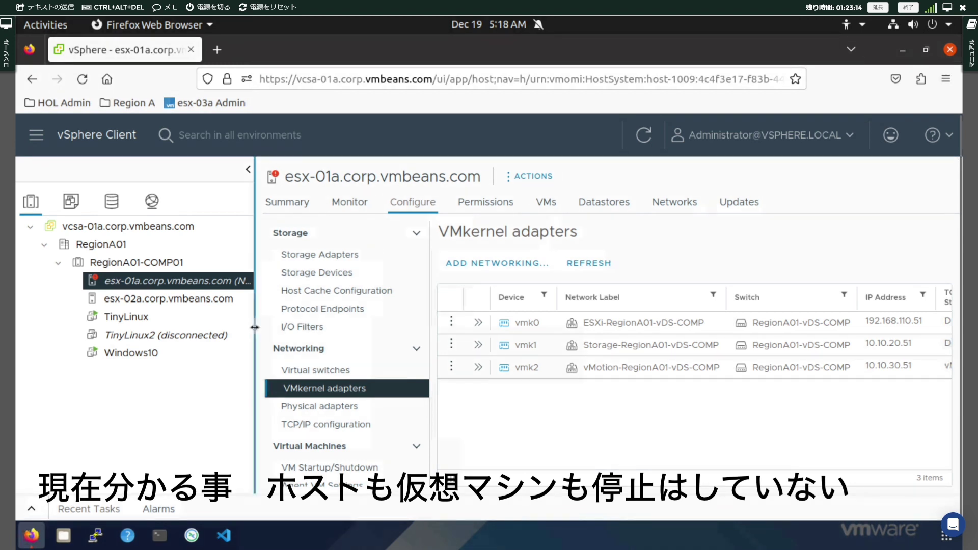
# Widen the inventory tree so esx-01a's full Not responding status is readable
pyautogui.moveTo(254, 329); pyautogui.dragTo(320, 327)
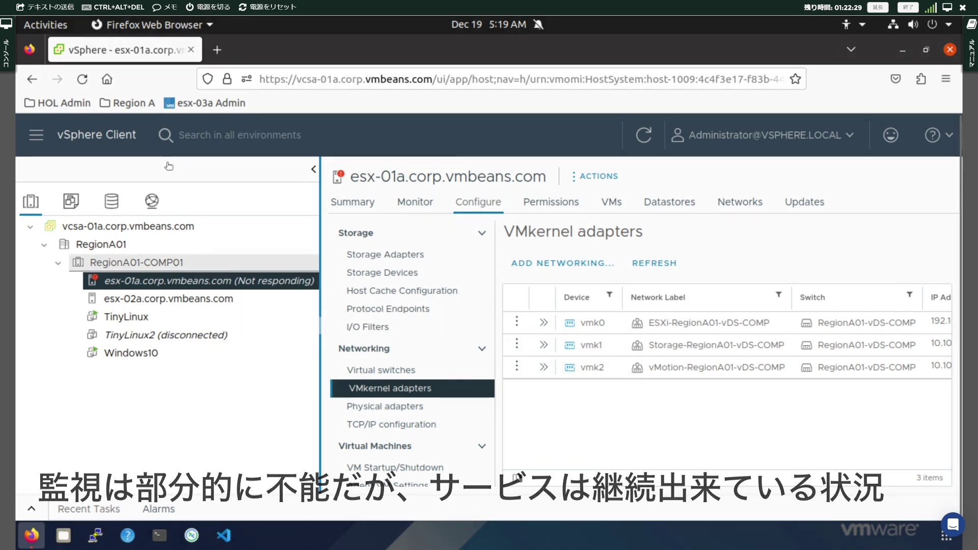
# Load 192.168.110.51 in a new Firefox tab after rechecking the address in vSphere
pyautogui.click(217, 49)
pyautogui.write('192')
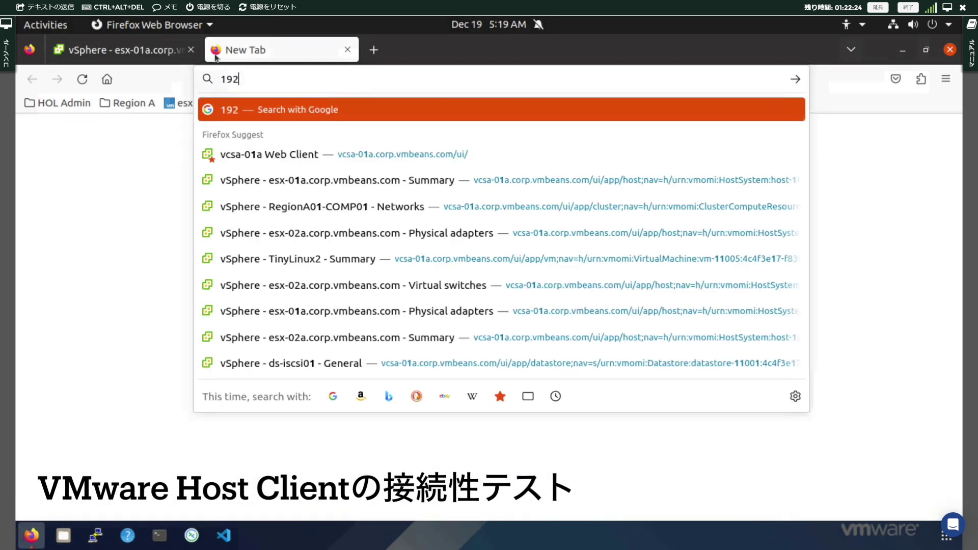
pyautogui.write('.168.110.51')
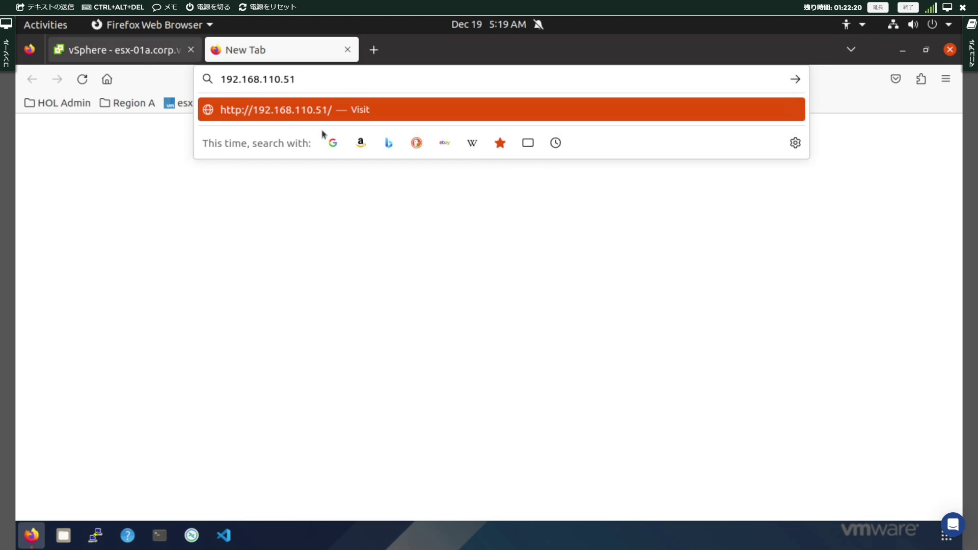
pyautogui.hotkey('ctrl', 'Tab')
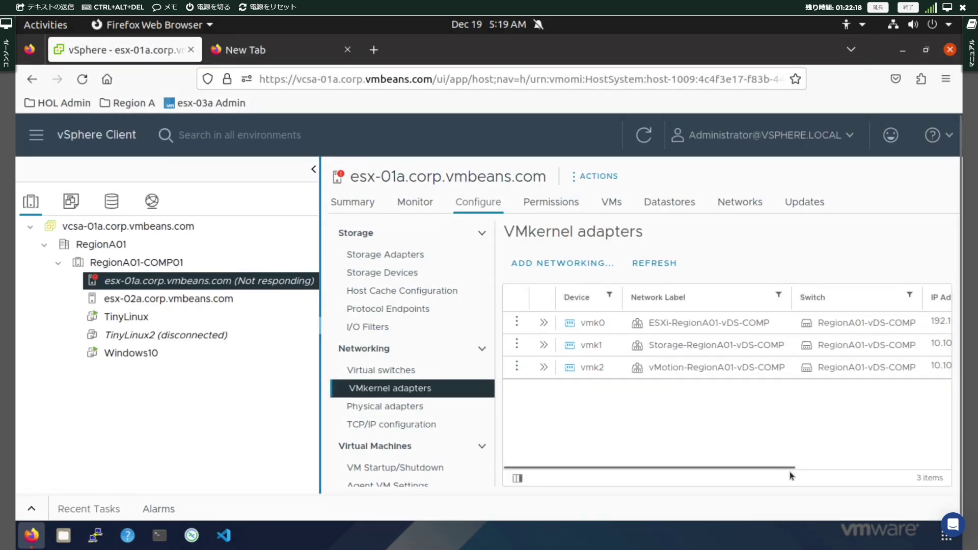
pyautogui.moveTo(789, 468); pyautogui.dragTo(849, 468)
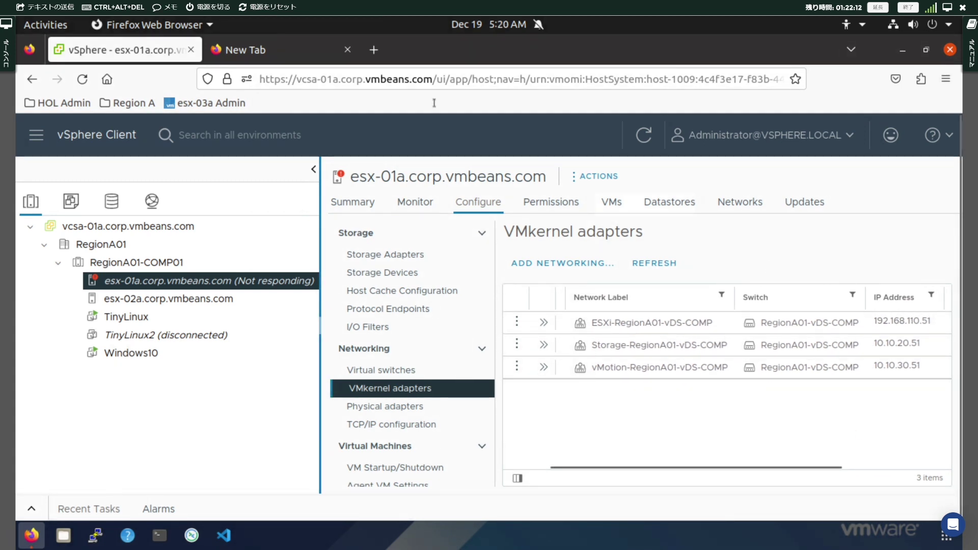
pyautogui.click(264, 51)
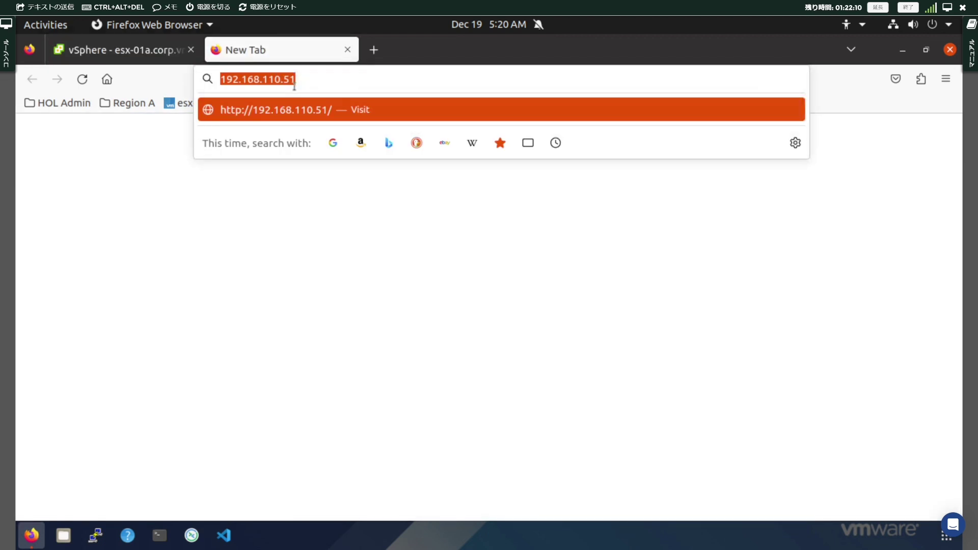
pyautogui.press('Return')
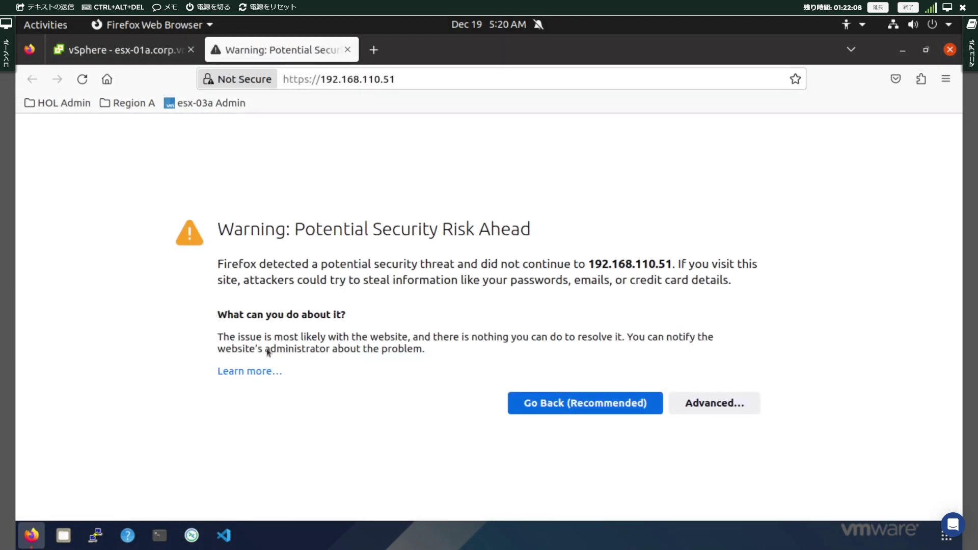
# Accept the certificate risk and enter root as the ESXi login user name
pyautogui.click(695, 411)
pyautogui.scroll(-3, 442, 433)
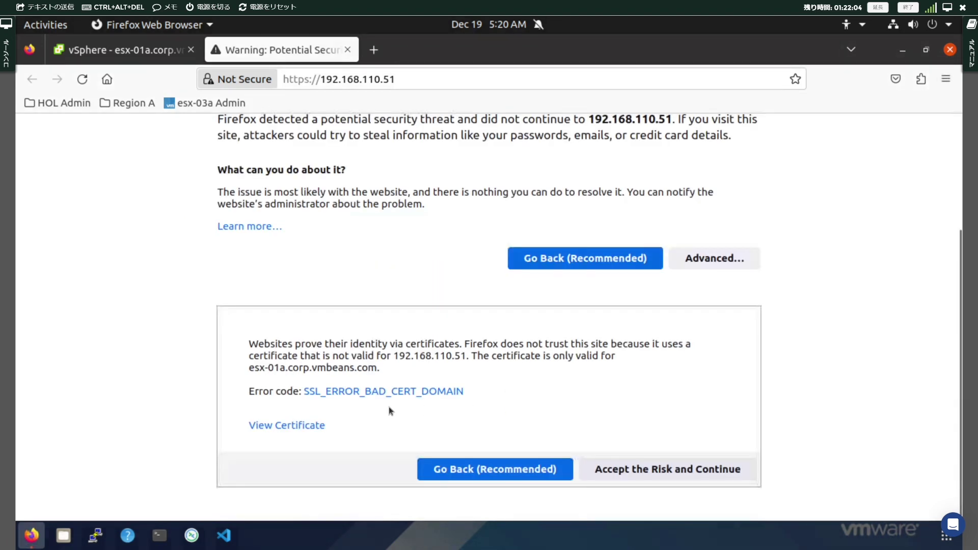
pyautogui.click(665, 472)
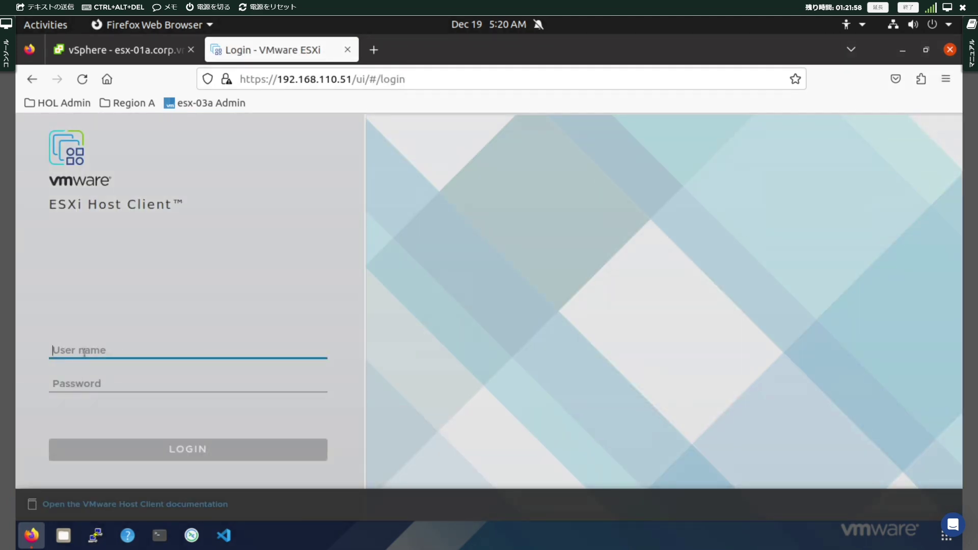
pyautogui.write('root')
pyautogui.press('Tab')
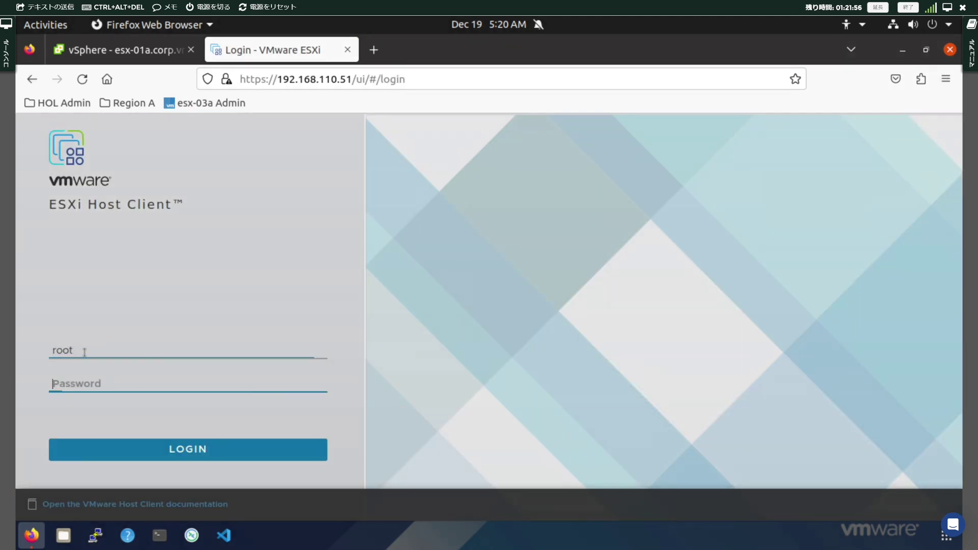
# Log in with root's password, skip saving it, and widen the Status column of the VM list
pyautogui.write('VMware1')
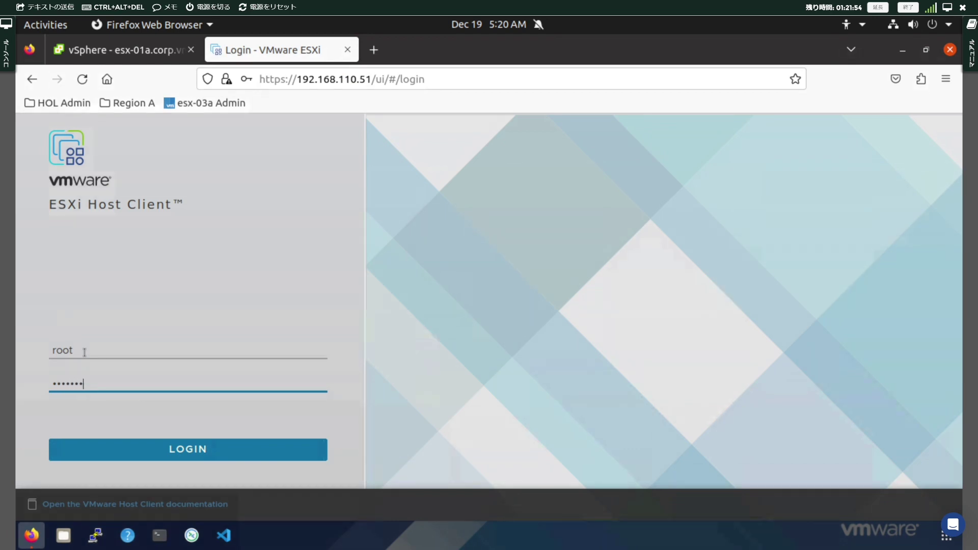
pyautogui.write('!')
pyautogui.press('Return')
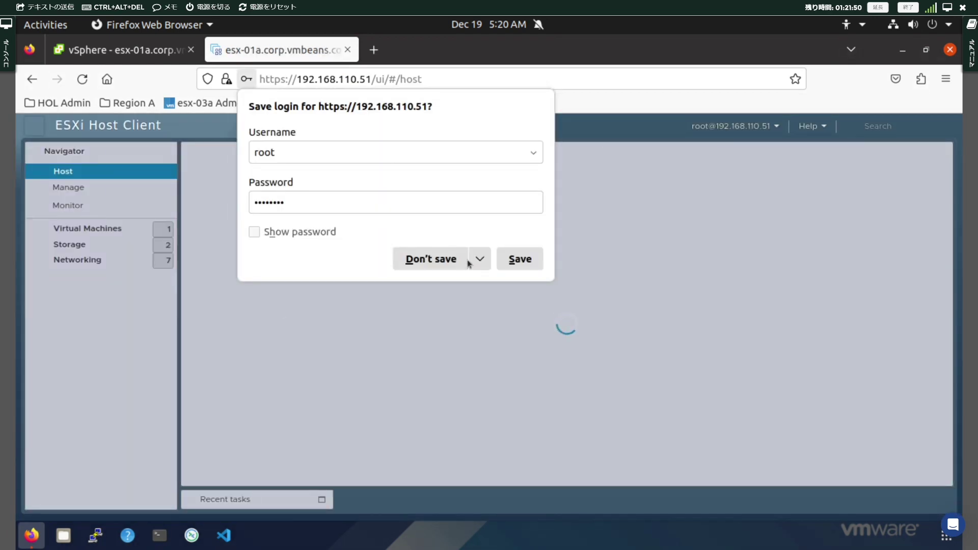
pyautogui.click(507, 259)
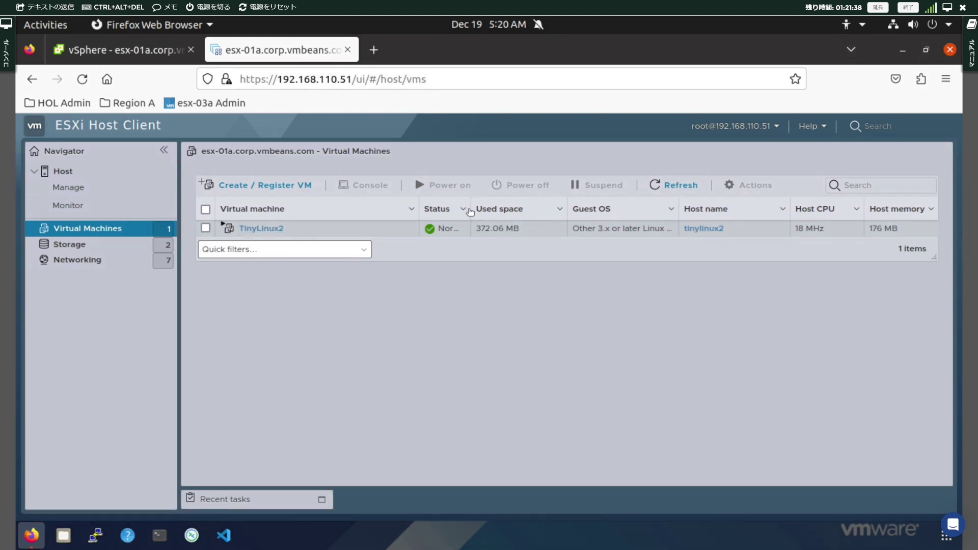
pyautogui.moveTo(467, 209); pyautogui.dragTo(483, 209)
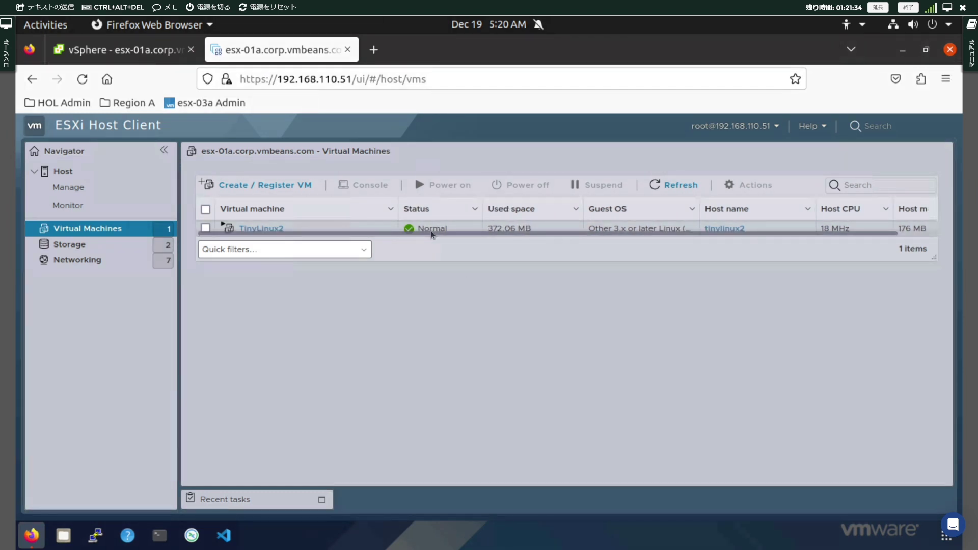
# Open TinyLinux2's browser console and run pwd at a fresh prompt
pyautogui.click(248, 228)
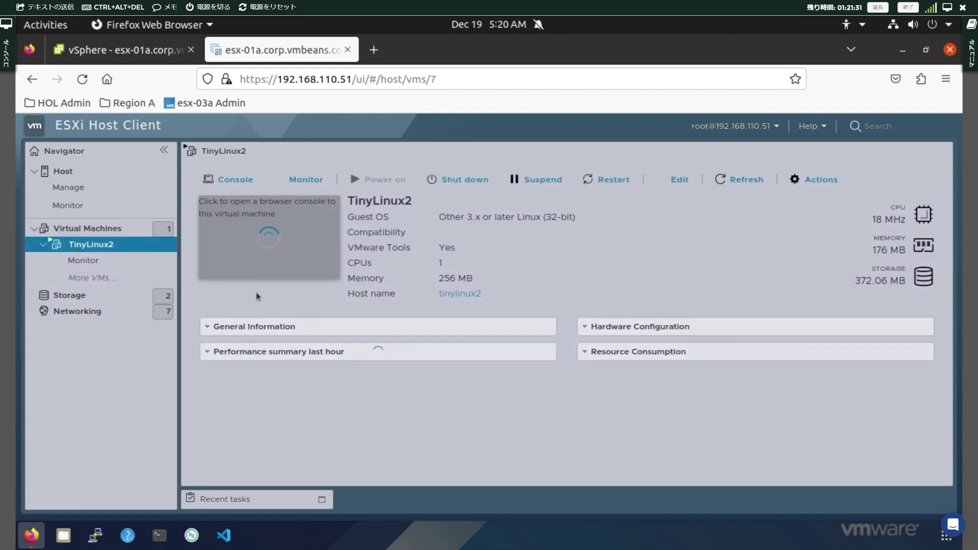
pyautogui.click(279, 269)
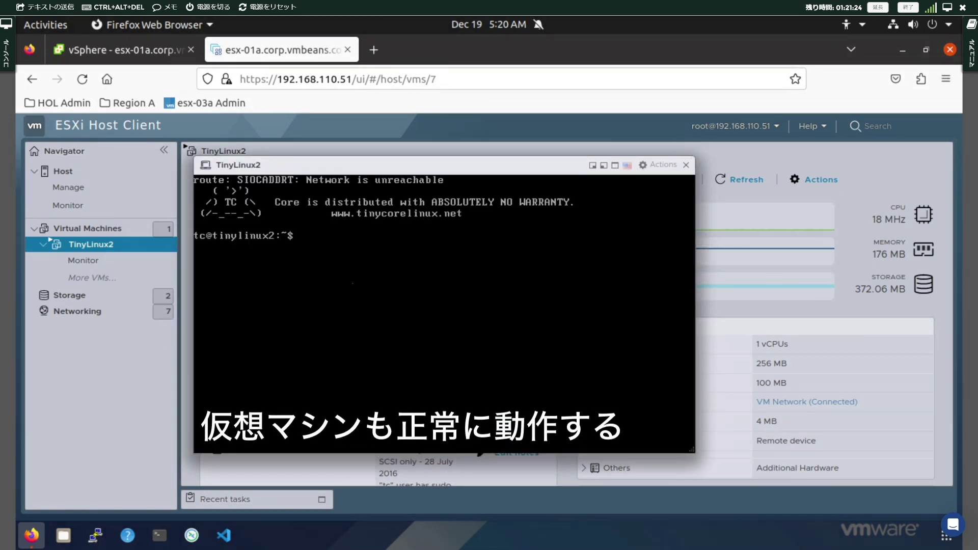
pyautogui.press('Return')
pyautogui.press('Return')
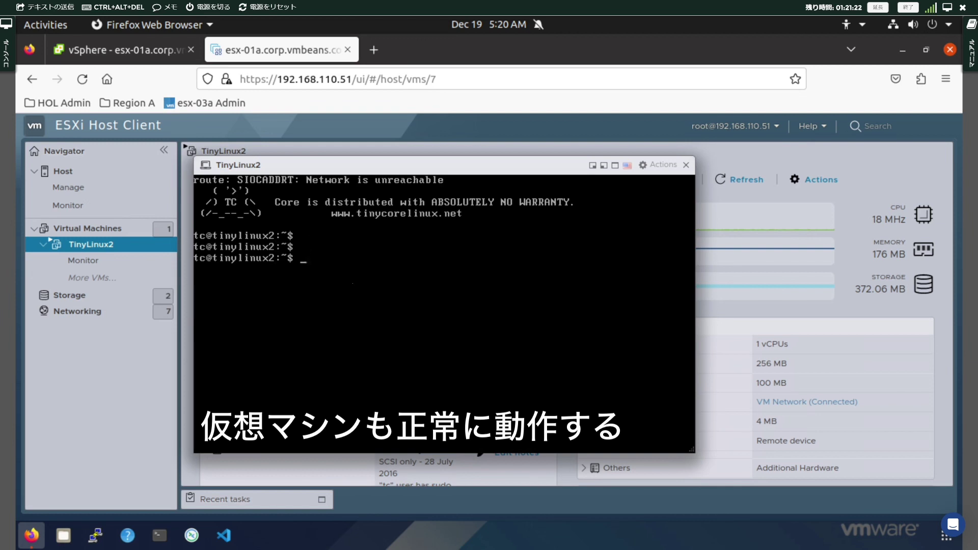
pyautogui.write('pwd')
pyautogui.press('Return')
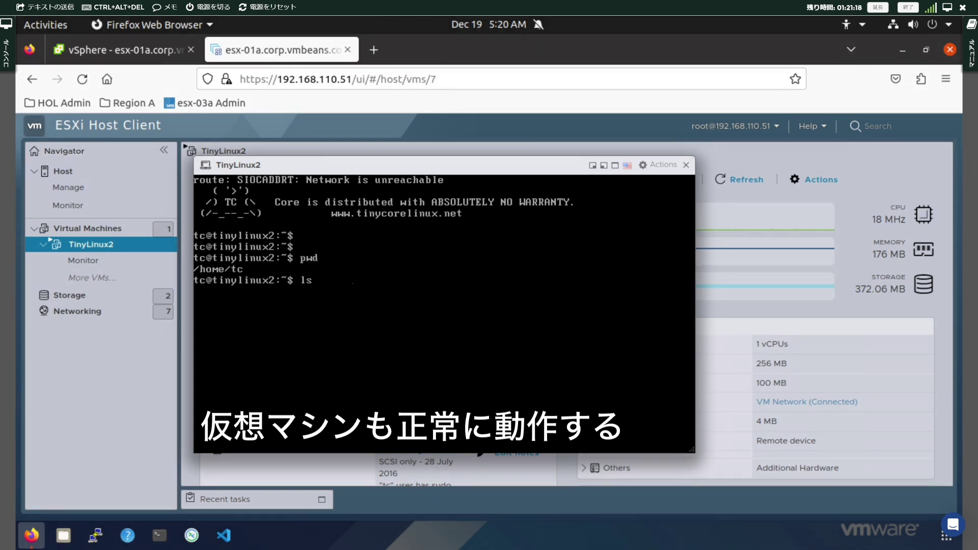
# Run ls -la, ps and top in the TinyLinux2 console, then quit top
pyautogui.write('ls -la')
pyautogui.press('Return')
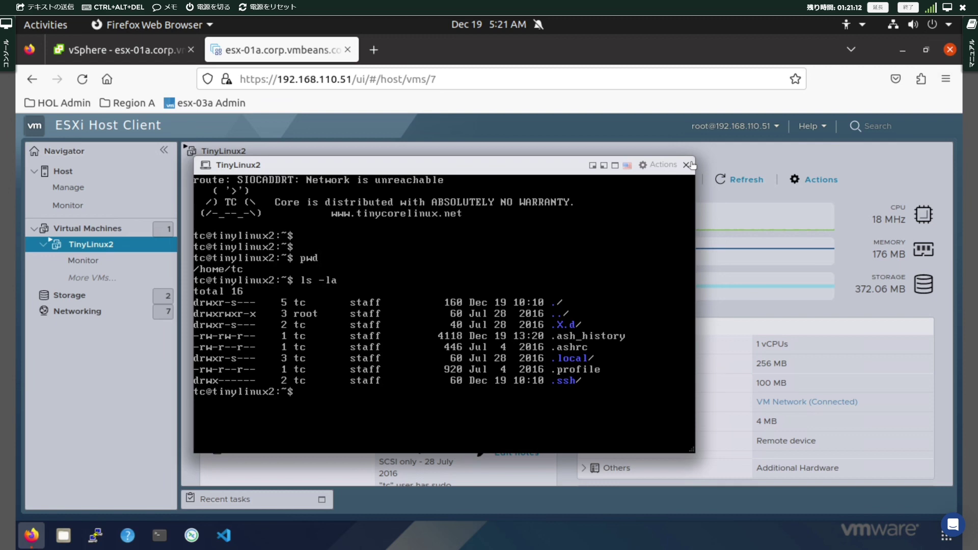
pyautogui.write('ps')
pyautogui.press('Return')
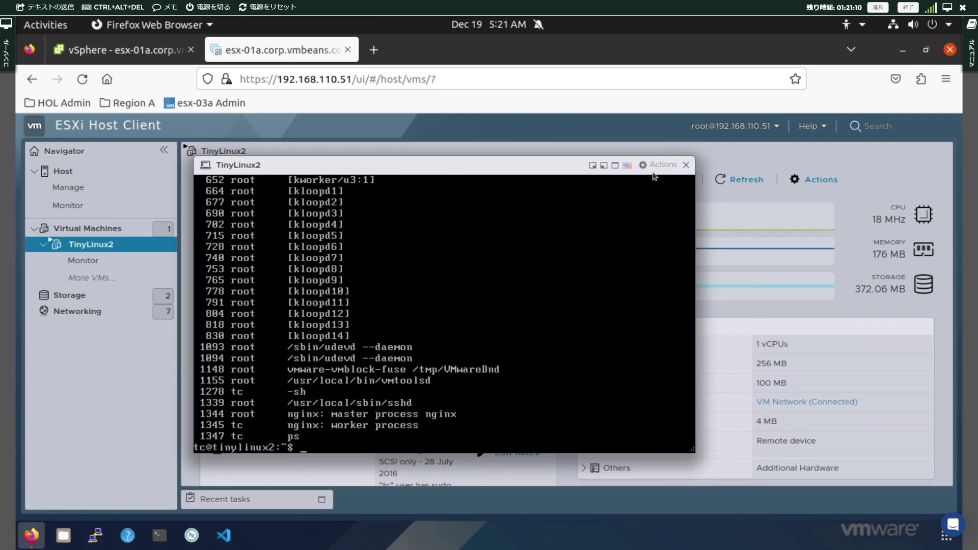
pyautogui.write('top')
pyautogui.press('Return')
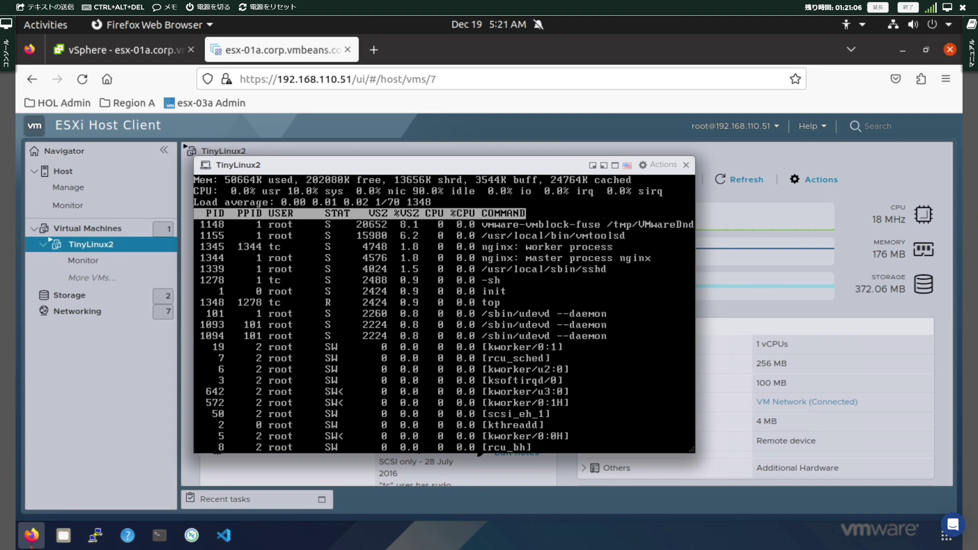
pyautogui.press('q')
pyautogui.press('Return')
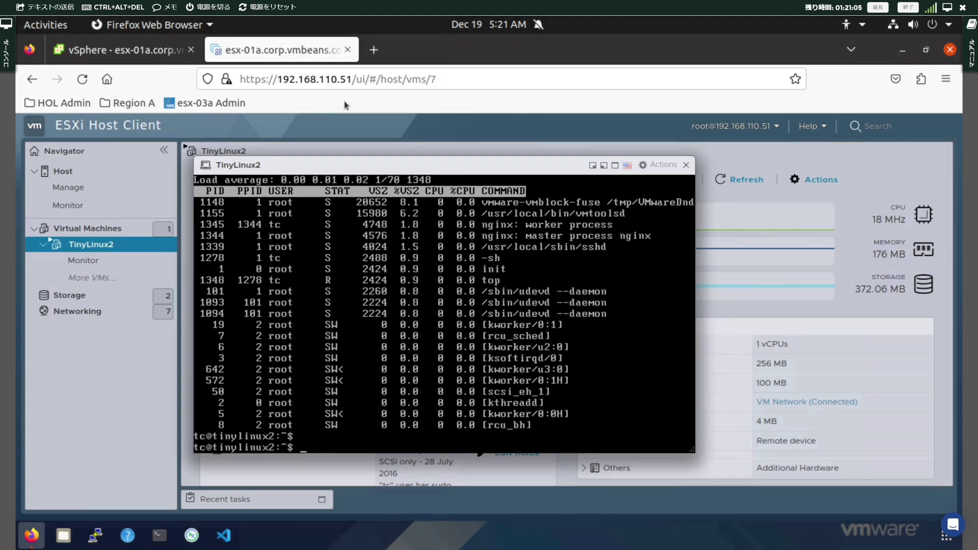
# Switch back to the vSphere Client page showing esx-01a's VMkernel adapters
pyautogui.click(135, 51)
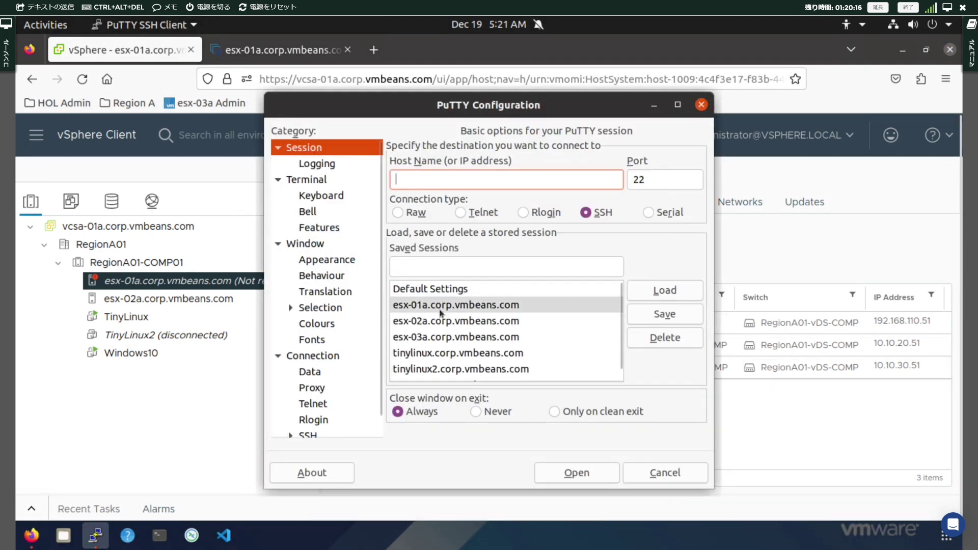
# Connect to the saved esx-01a.corp.vmbeans.com session in PuTTY and run /etc/init.d/vpxa status
pyautogui.click(502, 306)
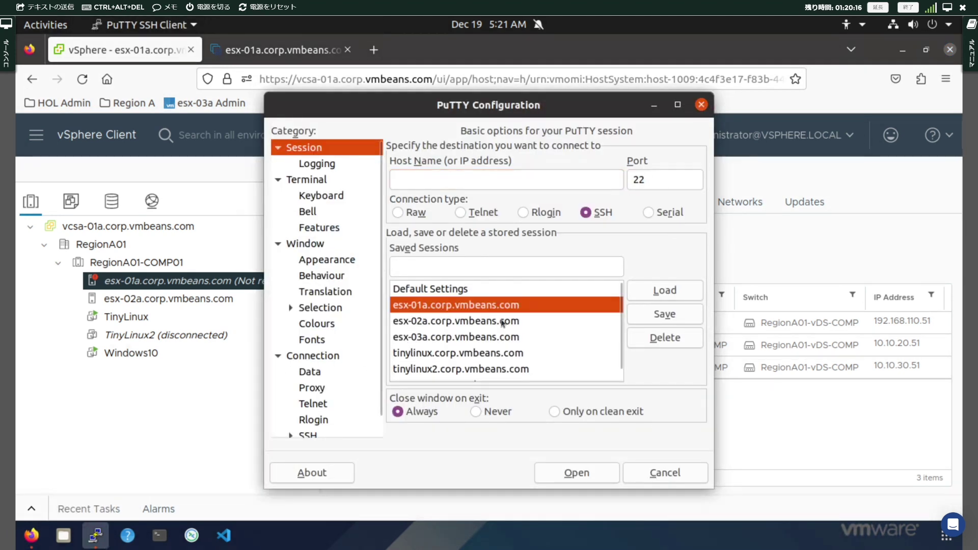
pyautogui.click(562, 472)
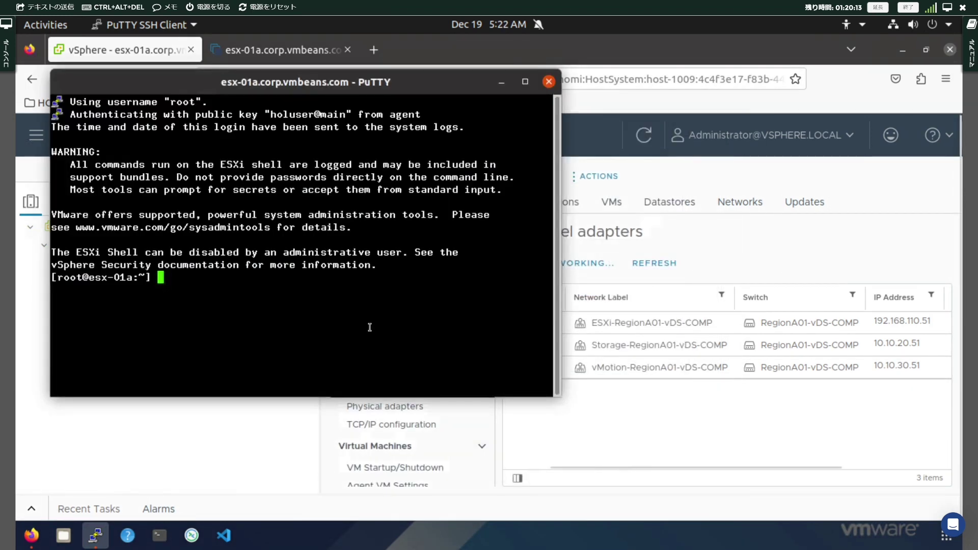
pyautogui.press('Return')
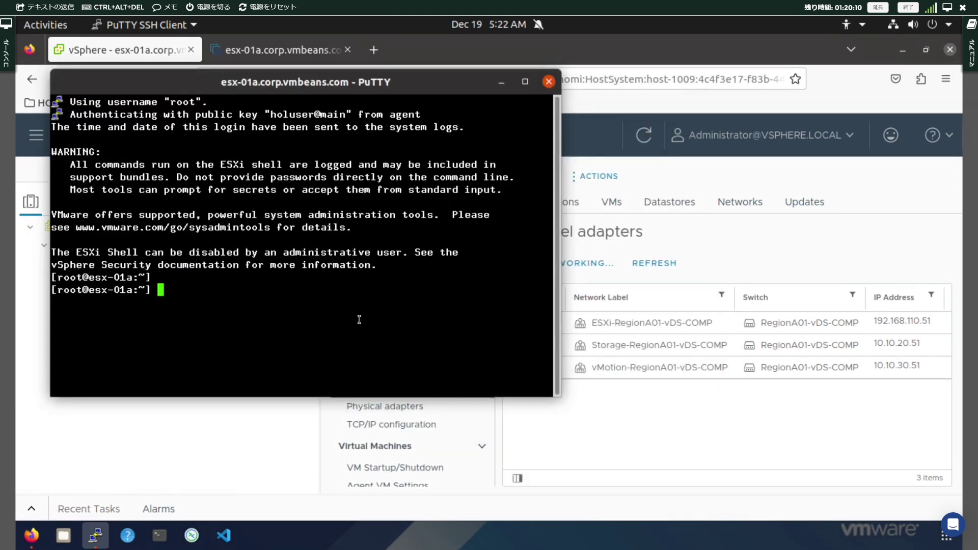
pyautogui.write('/etc')
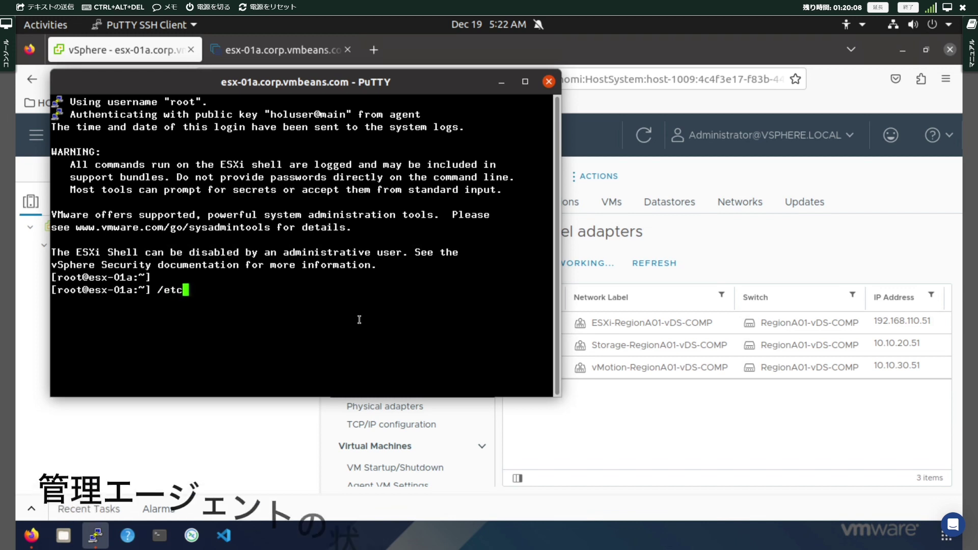
pyautogui.write('/ini')
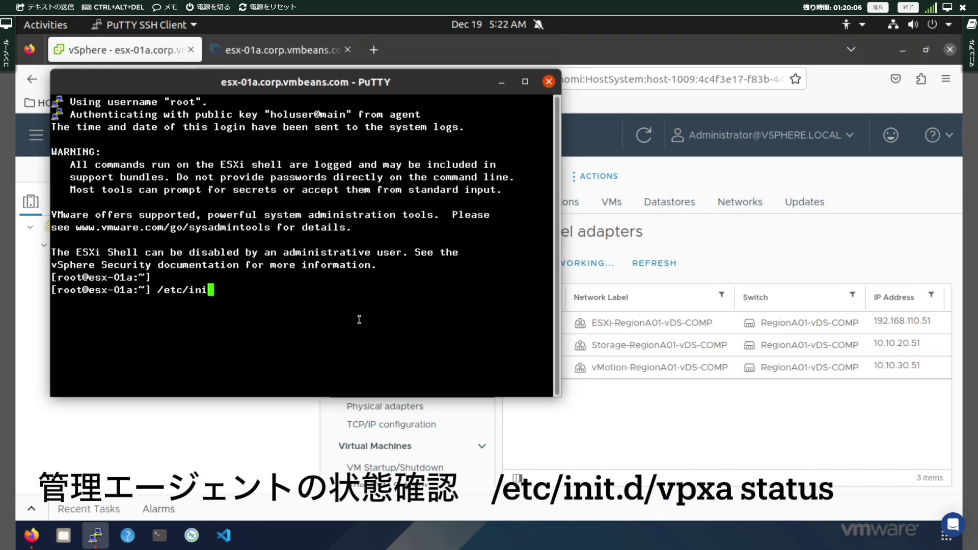
pyautogui.write('t.d/vpxa')
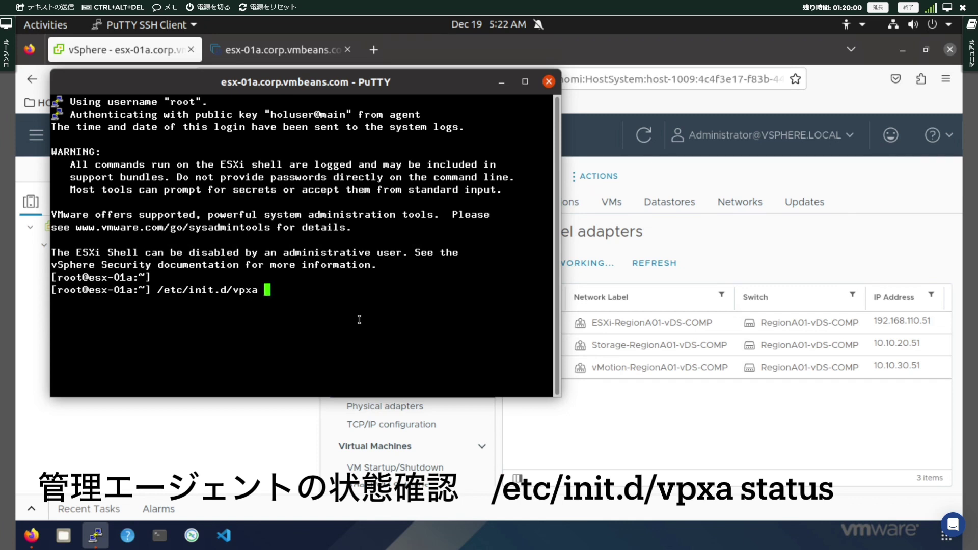
pyautogui.write(' status')
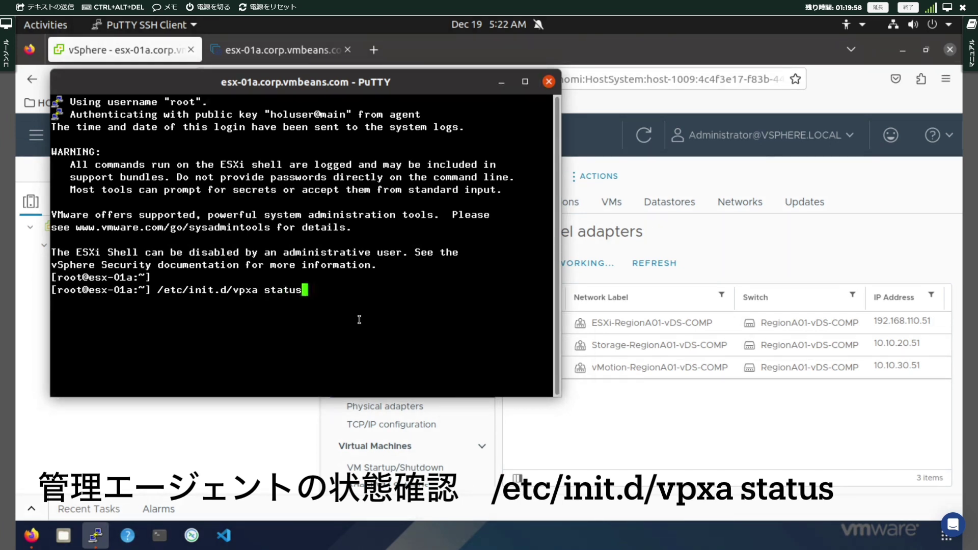
pyautogui.press('Return')
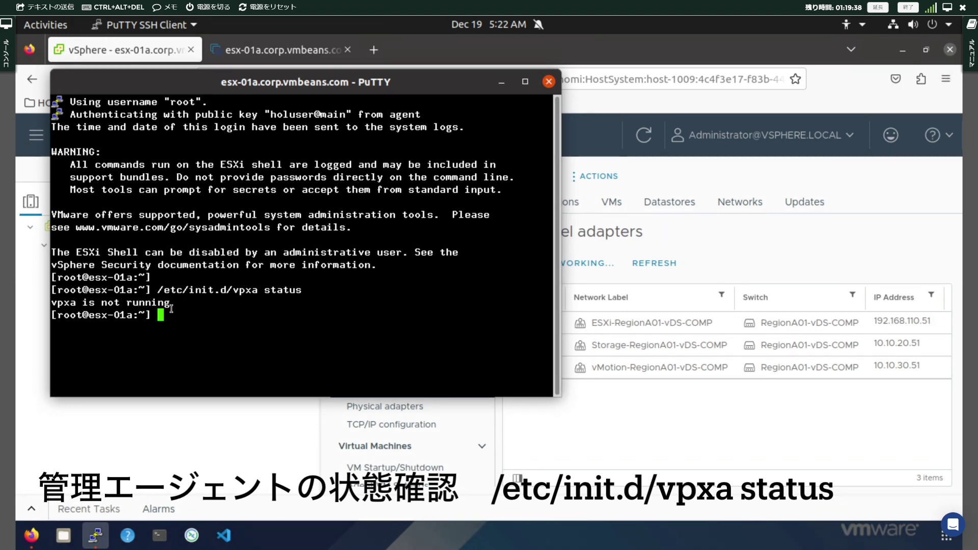
# Open a second PuTTY window to esx-02a and run /etc/init.d/vpxa status there
pyautogui.rightClick(96, 535)
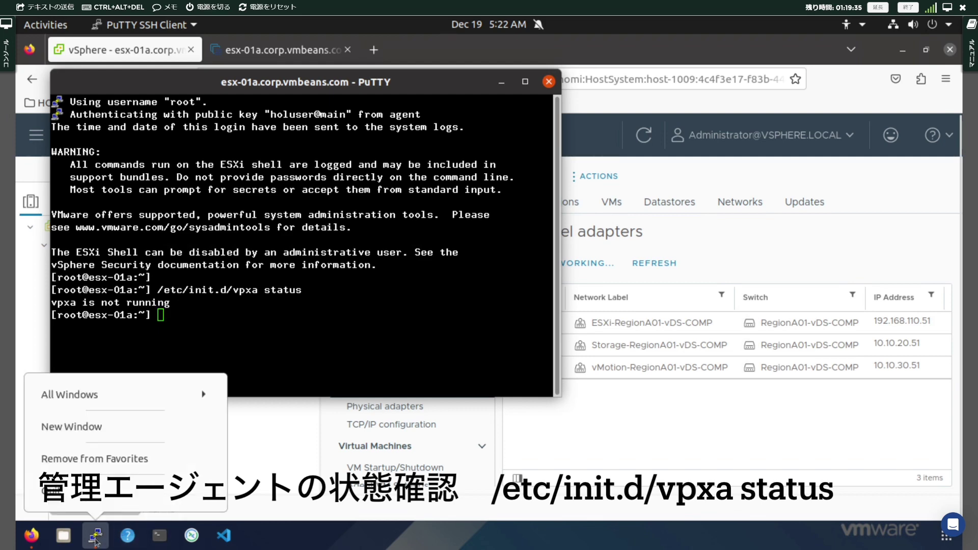
pyautogui.click(104, 431)
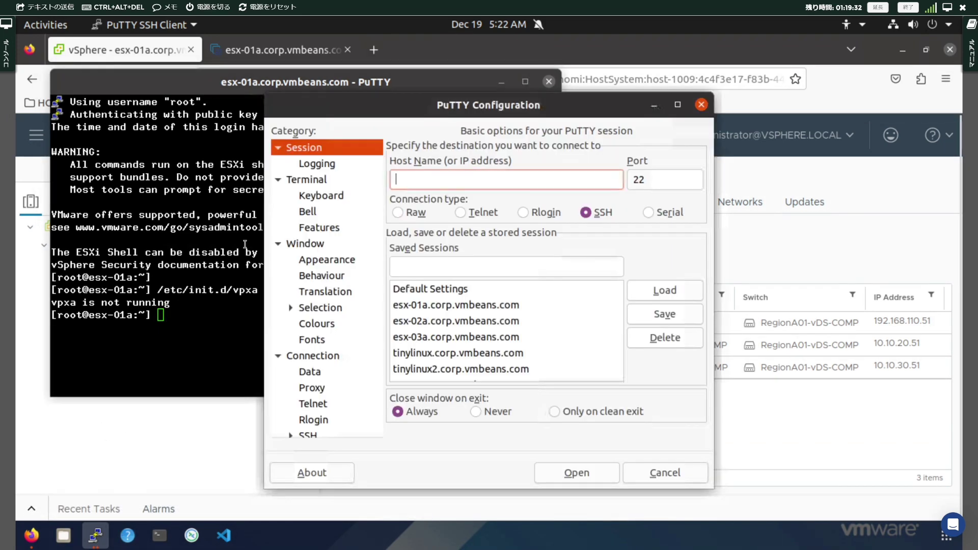
pyautogui.doubleClick(454, 322)
pyautogui.write('/')
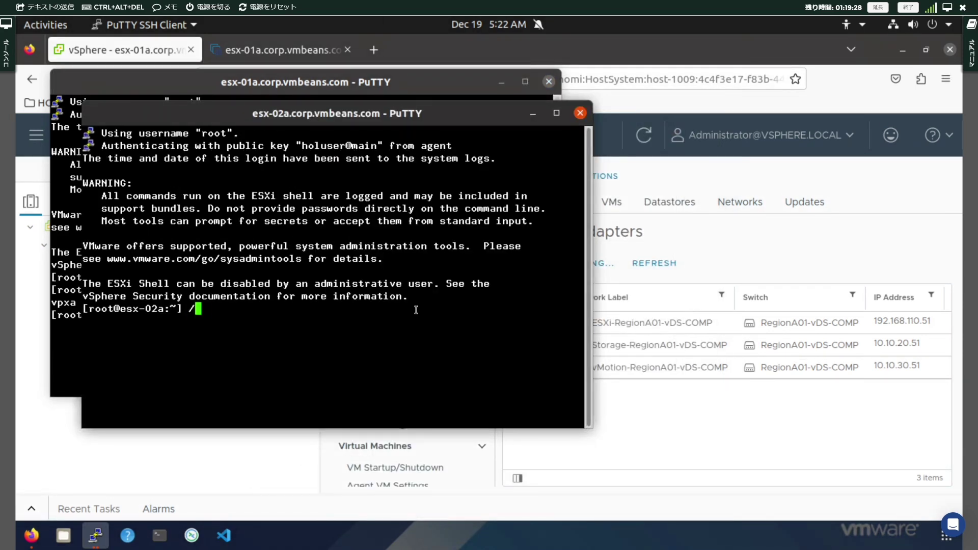
pyautogui.write('etc/init.d/')
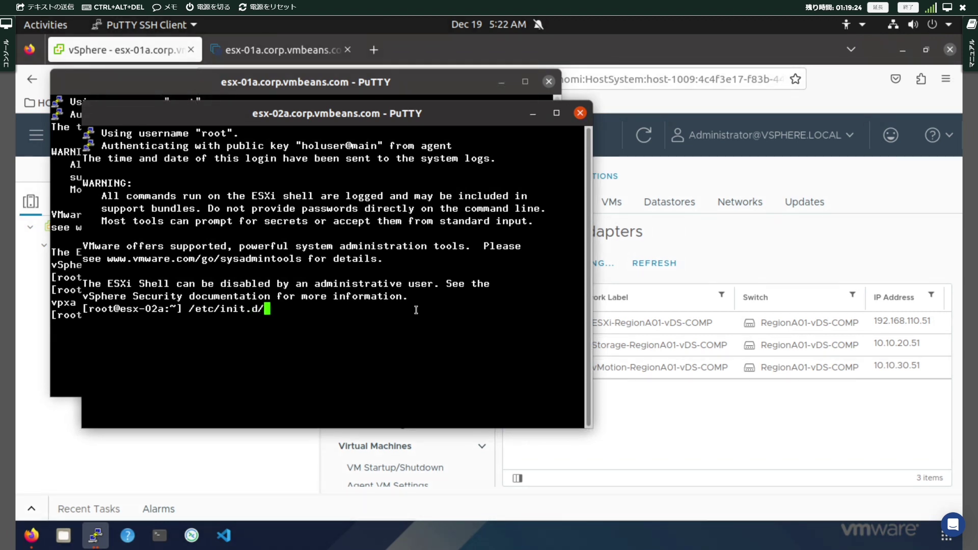
pyautogui.write('vpxa status')
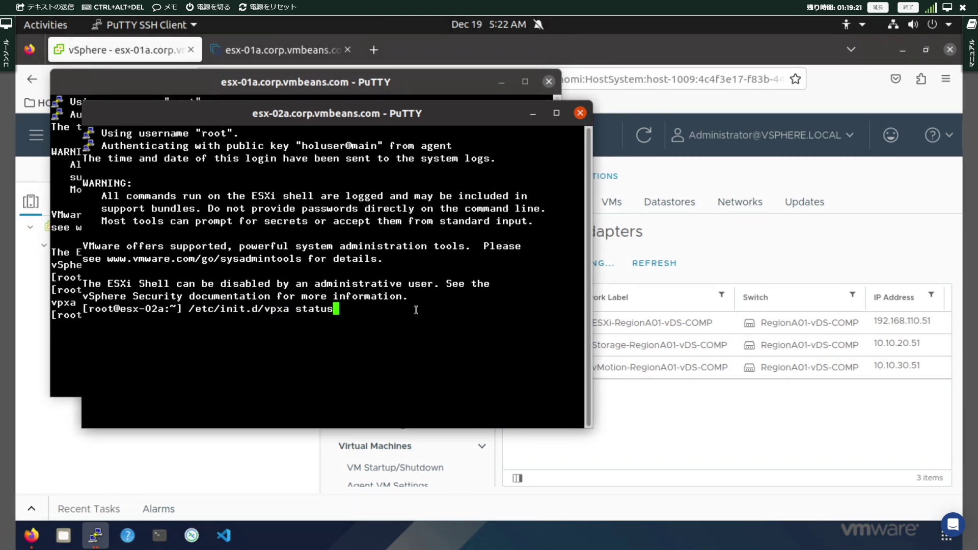
pyautogui.press('Return')
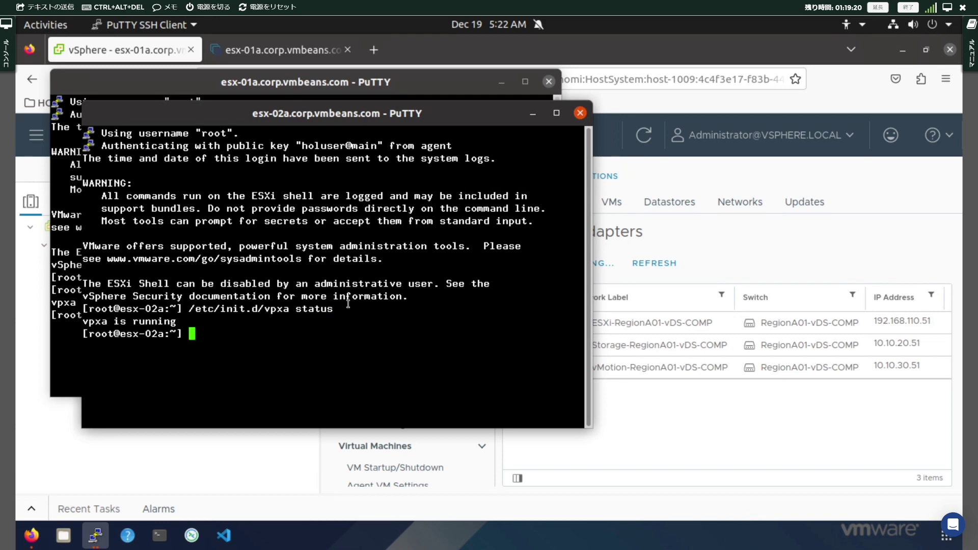
# Arrange the esx-02a and esx-01a terminals side by side, revealing the inventory
pyautogui.moveTo(394, 110); pyautogui.dragTo(873, 82)
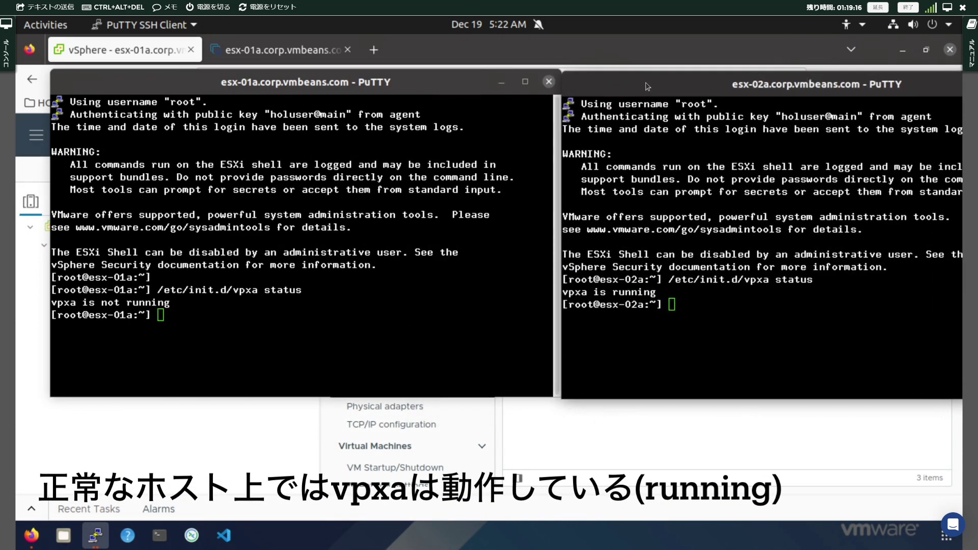
pyautogui.moveTo(646, 87); pyautogui.dragTo(646, 84)
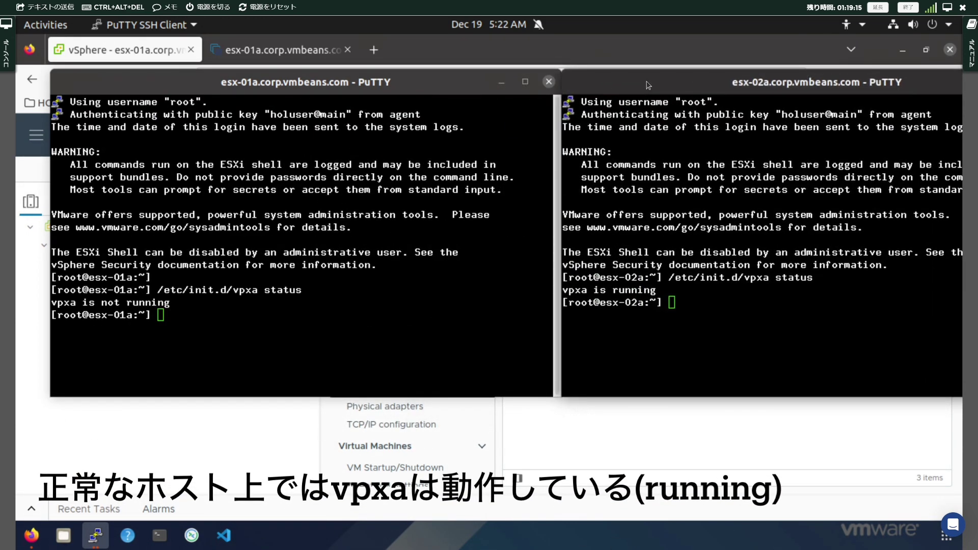
pyautogui.click(173, 336)
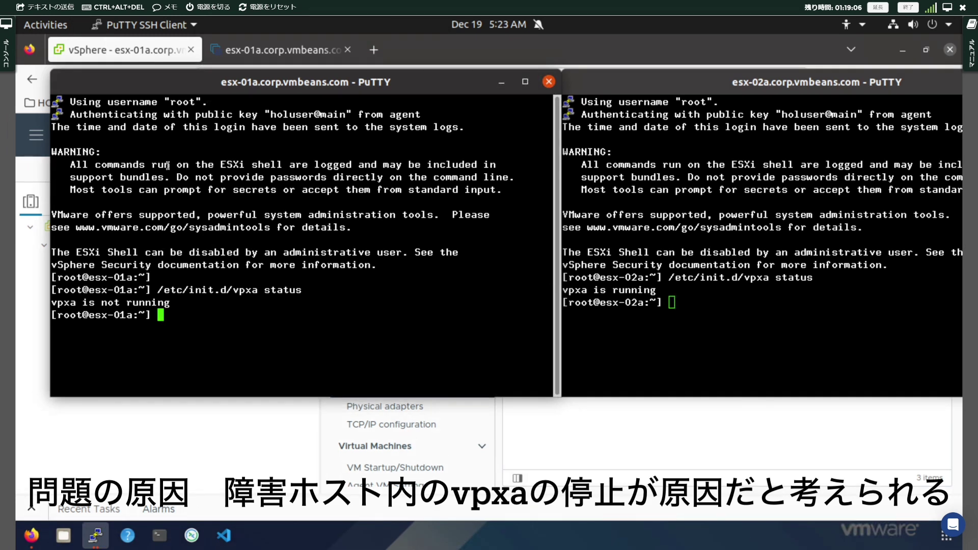
pyautogui.moveTo(171, 84); pyautogui.dragTo(380, 85)
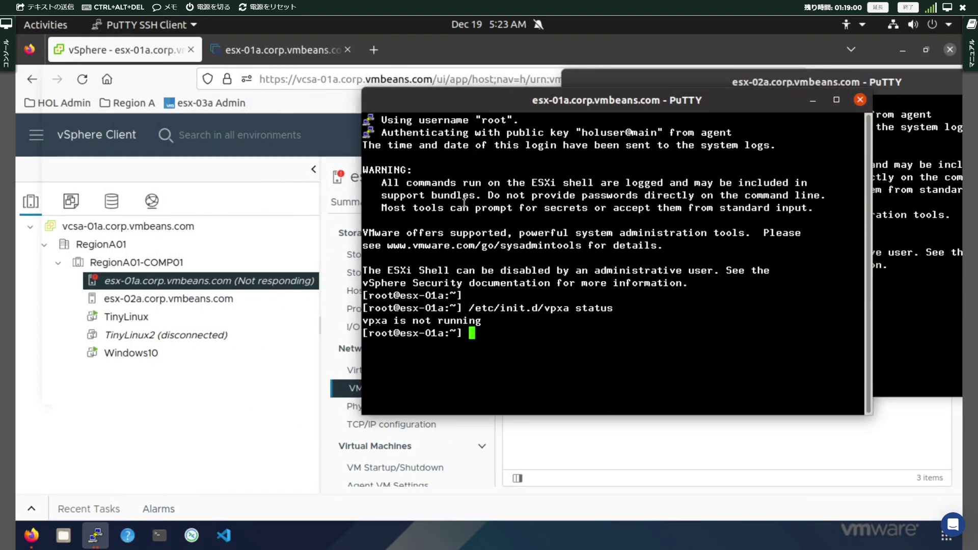
# Run /etc/init.d/vpxa start on esx-01a, confirm it's running, and return to vSphere Client
pyautogui.press('Up')
pyautogui.press('BackSpace')
pyautogui.press('BackSpace')
pyautogui.press('BackSpace')
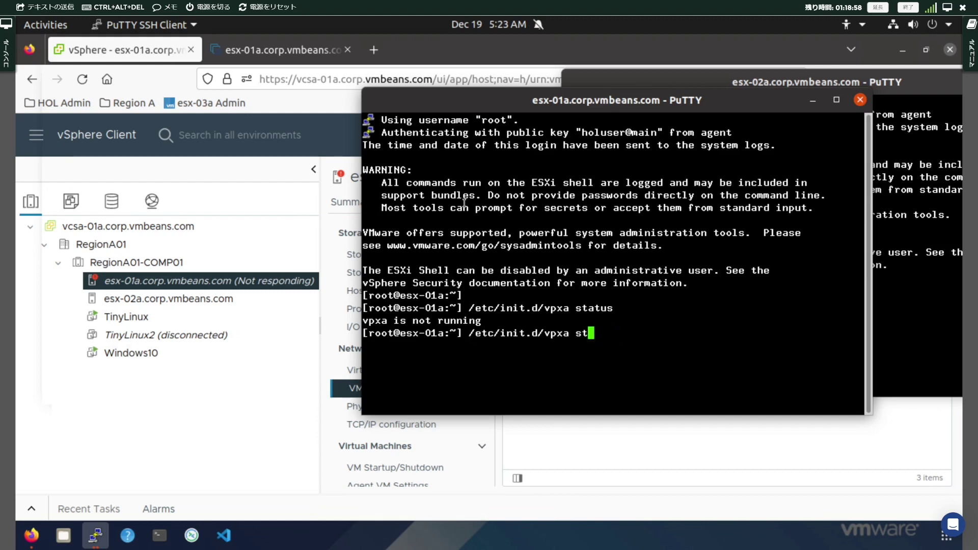
pyautogui.write('rt')
pyautogui.press('Return')
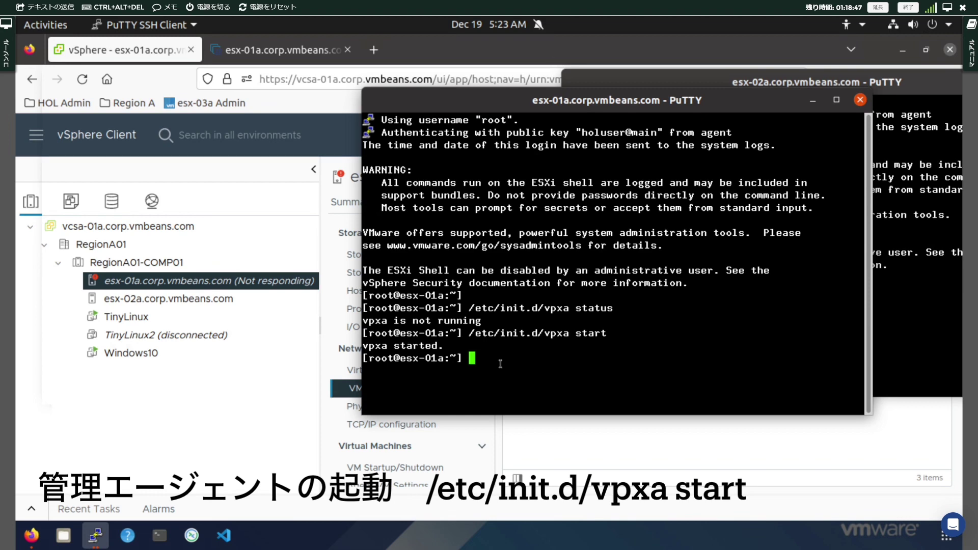
pyautogui.press('Up')
pyautogui.press('Up')
pyautogui.press('Return')
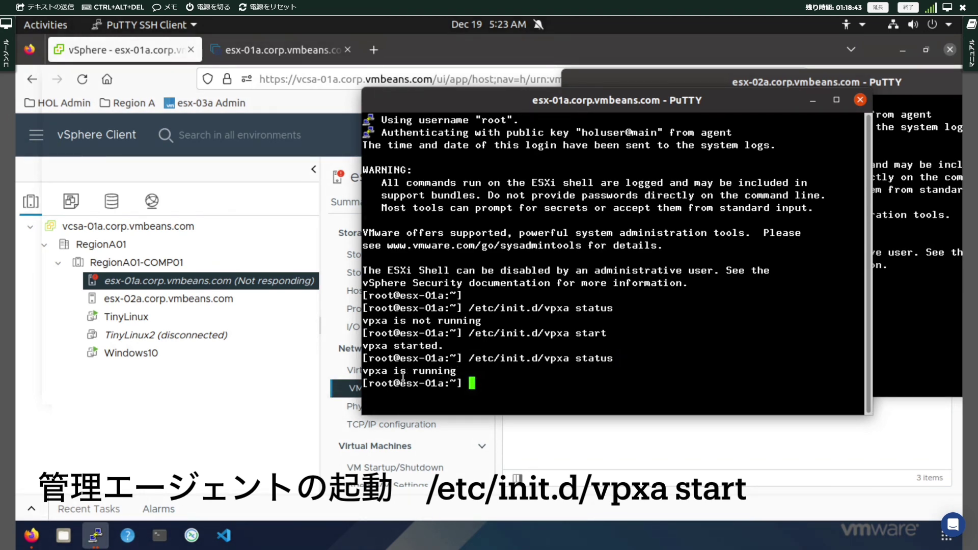
pyautogui.click(247, 395)
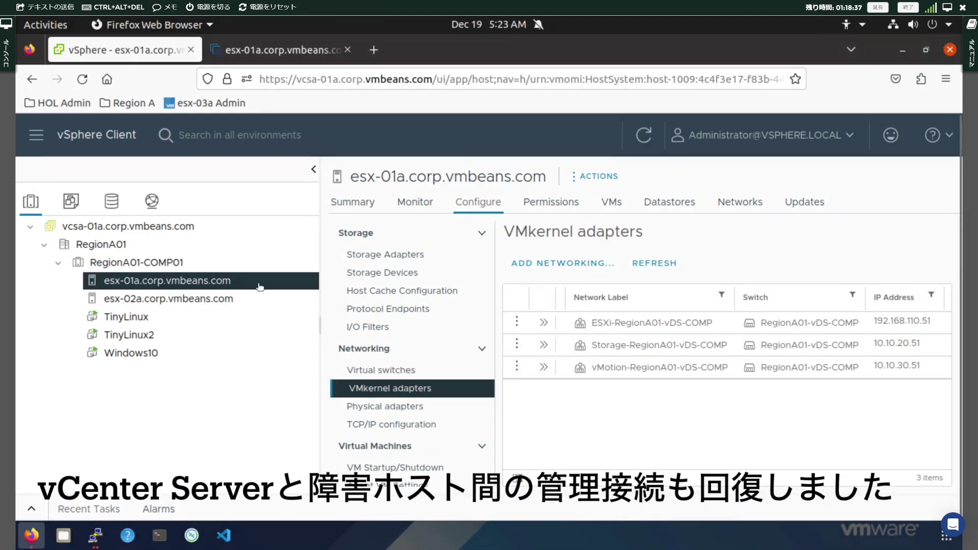
# Open the esx-01a.corp.vmbeans.com Summary tab to confirm its state is Connected
pyautogui.click(354, 203)
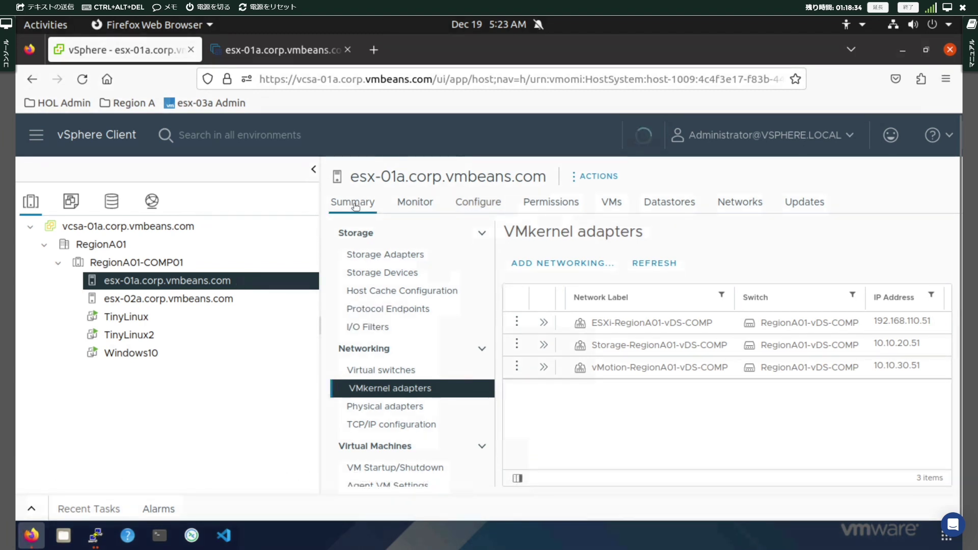